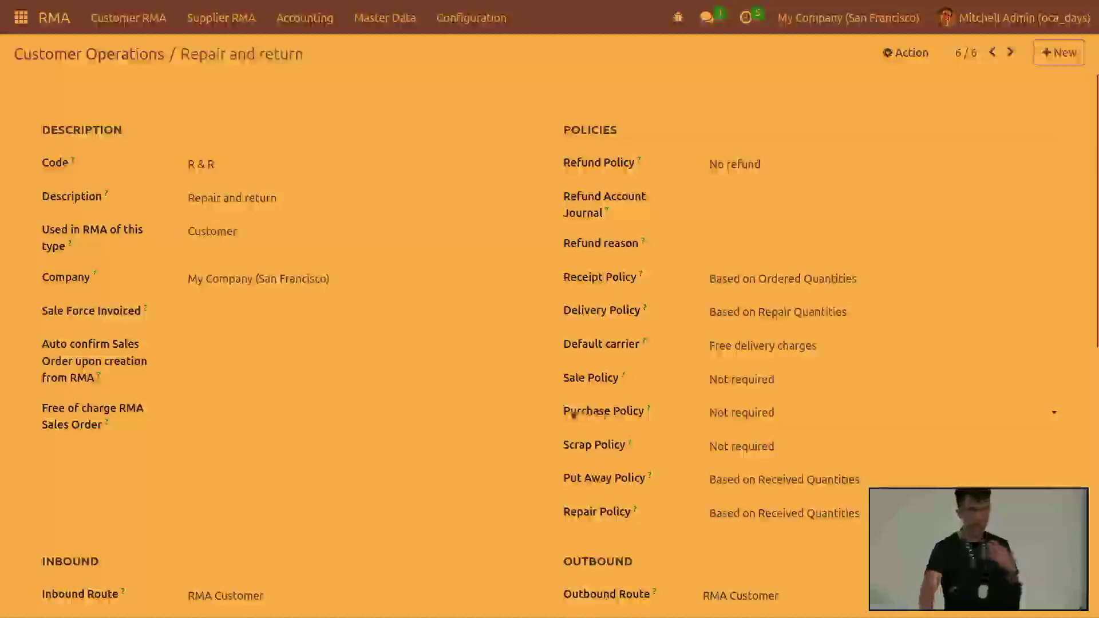
Examine the Repair and return operation's policies, inbound and outbound routes, put-away destination and repair settings.
scroll(572, 413, down, 4)
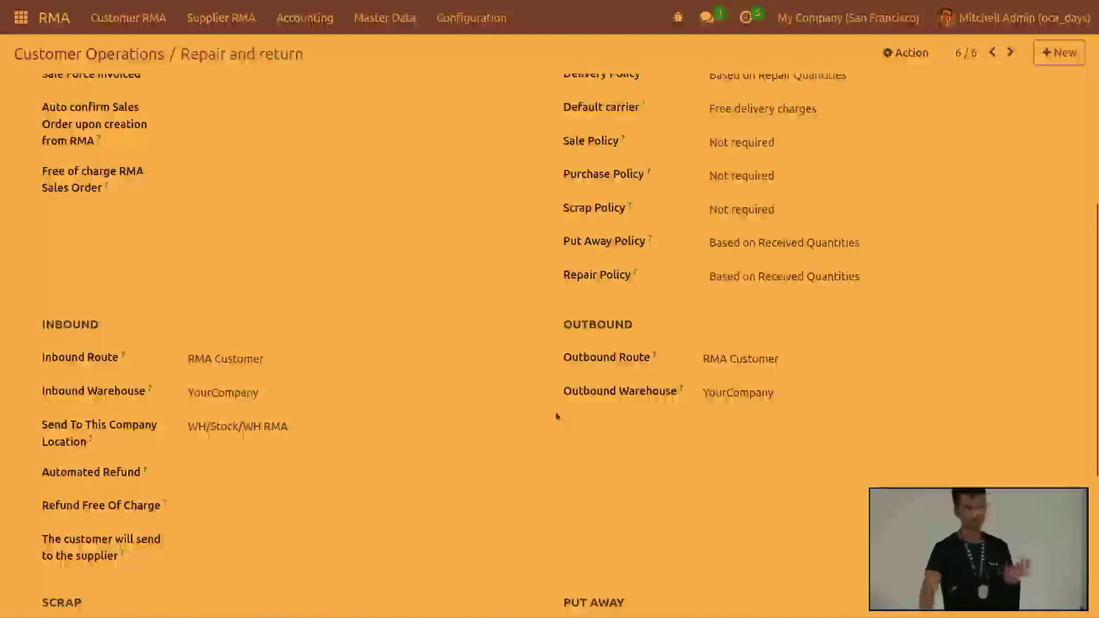
scroll(555, 416, up, 4)
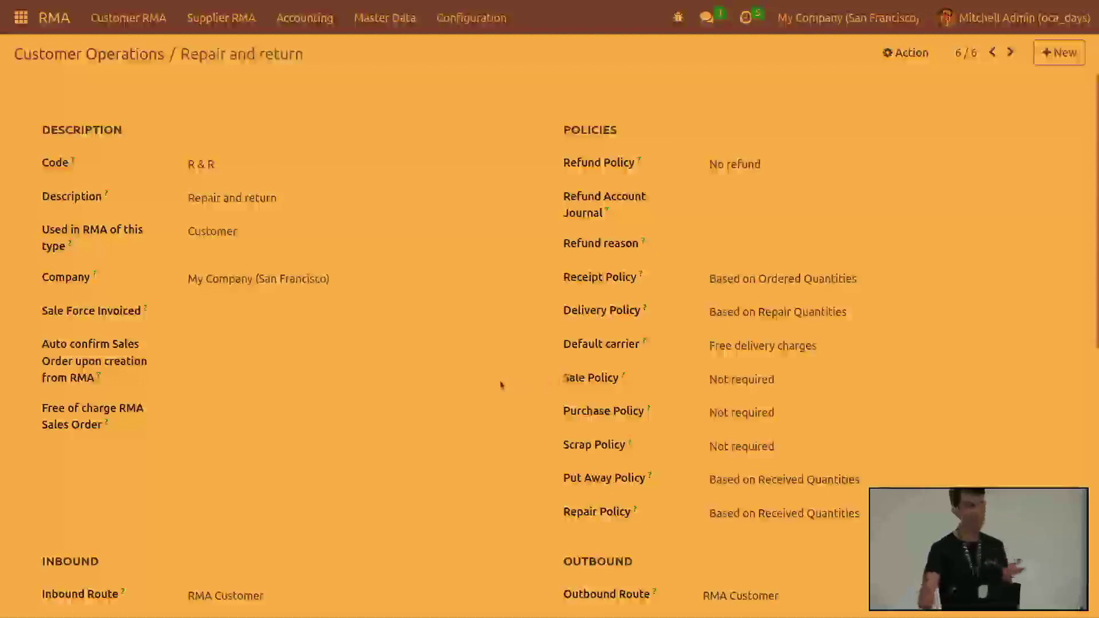
scroll(493, 375, down, 5)
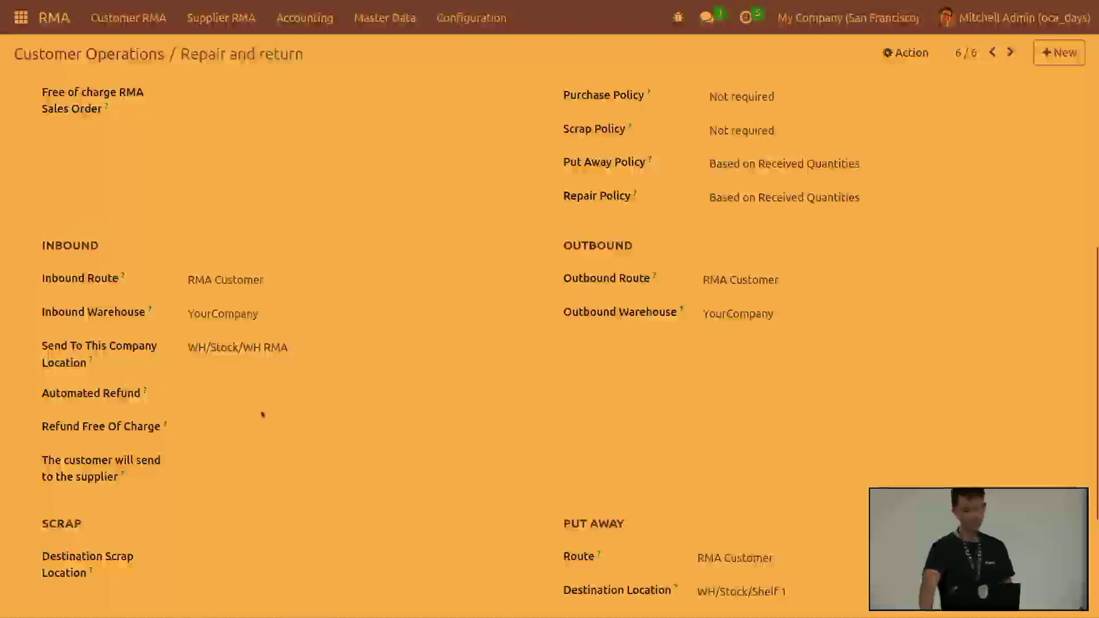
scroll(324, 412, down, 3)
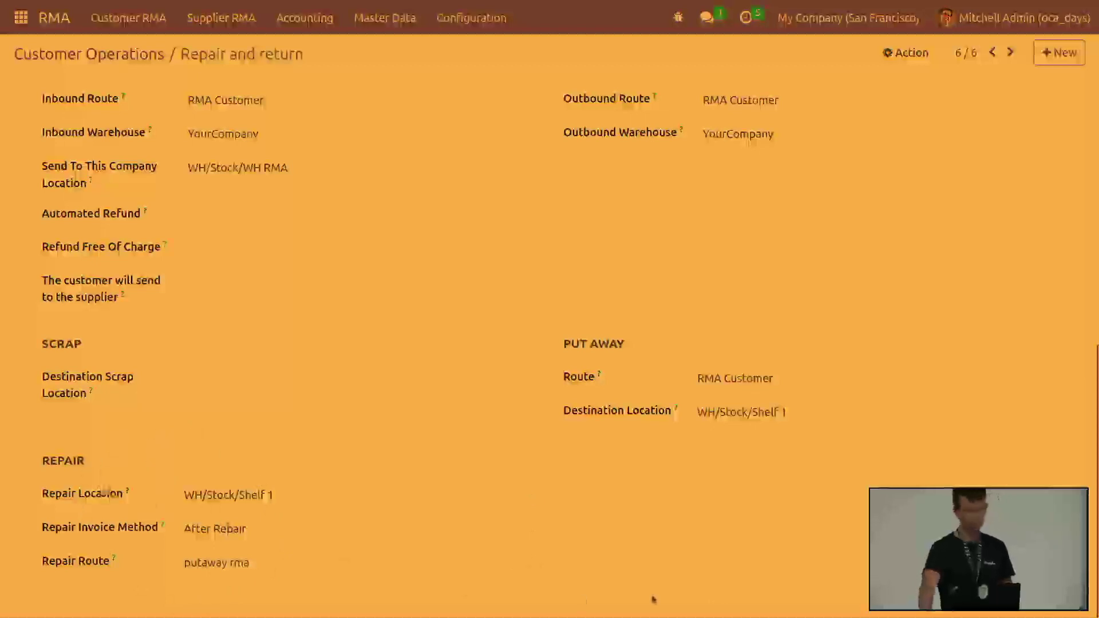
scroll(653, 589, up, 8)
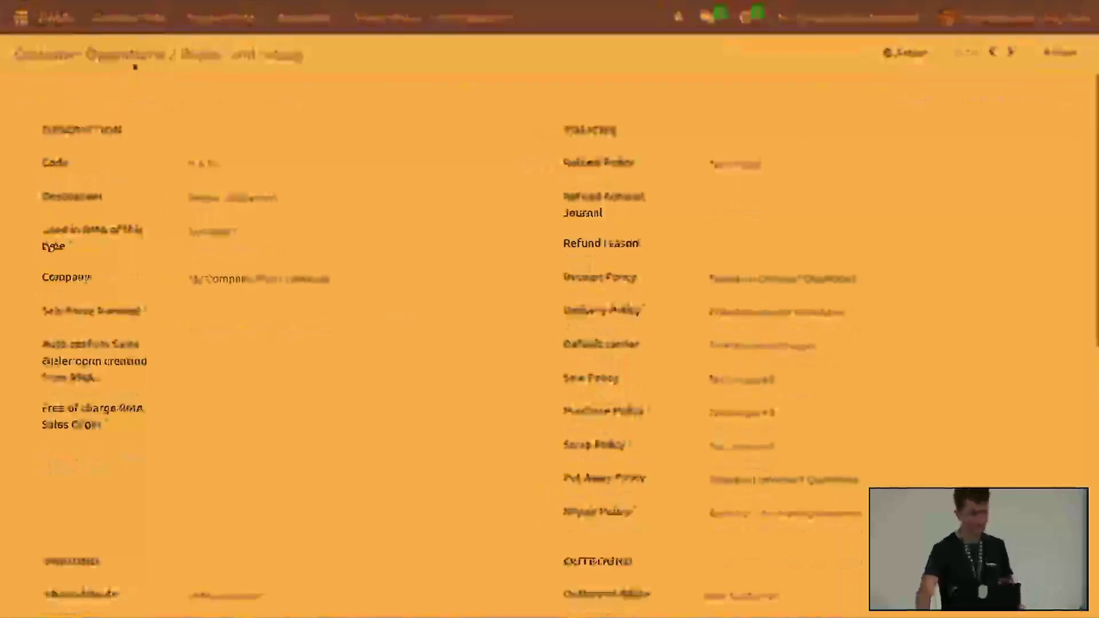
Create a new customer RMA with Gemini Furniture as the customer.
click(138, 53)
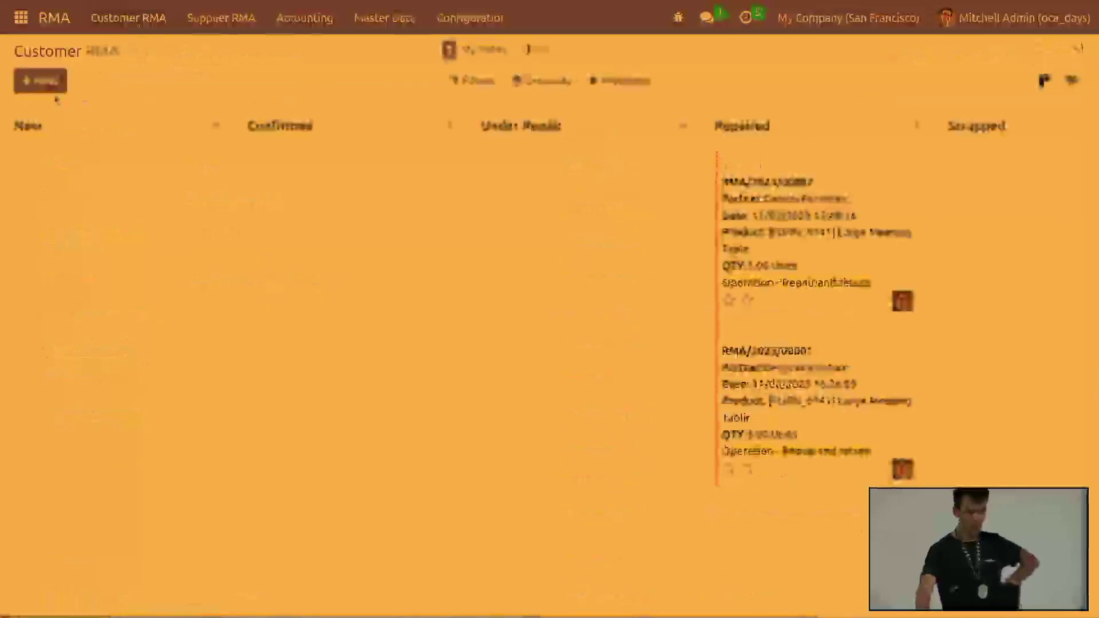
click(42, 82)
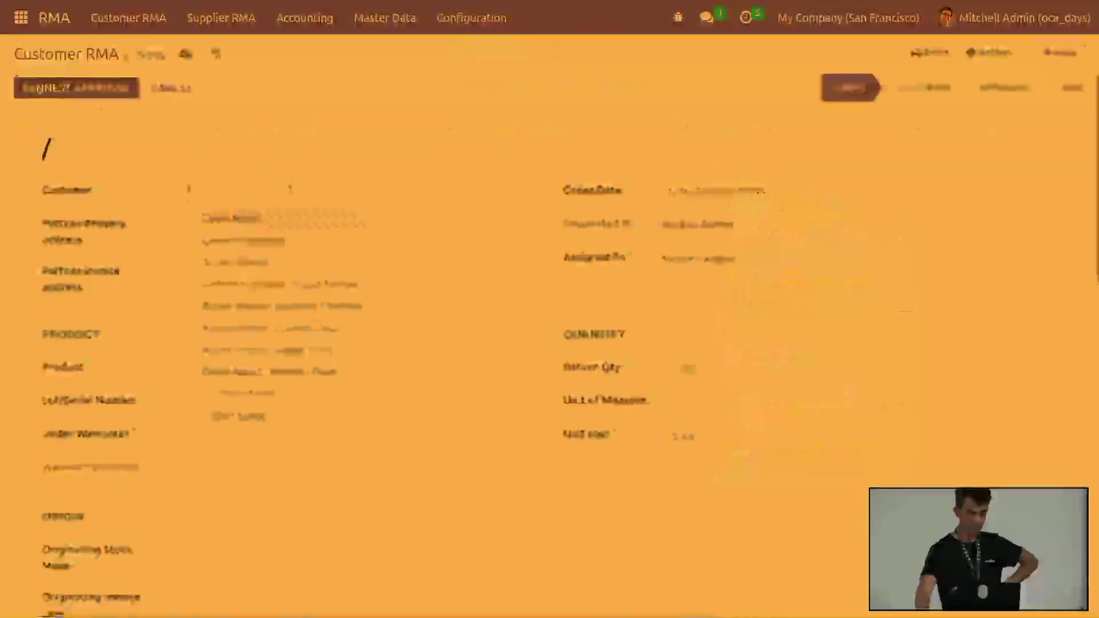
click(291, 190)
click(289, 238)
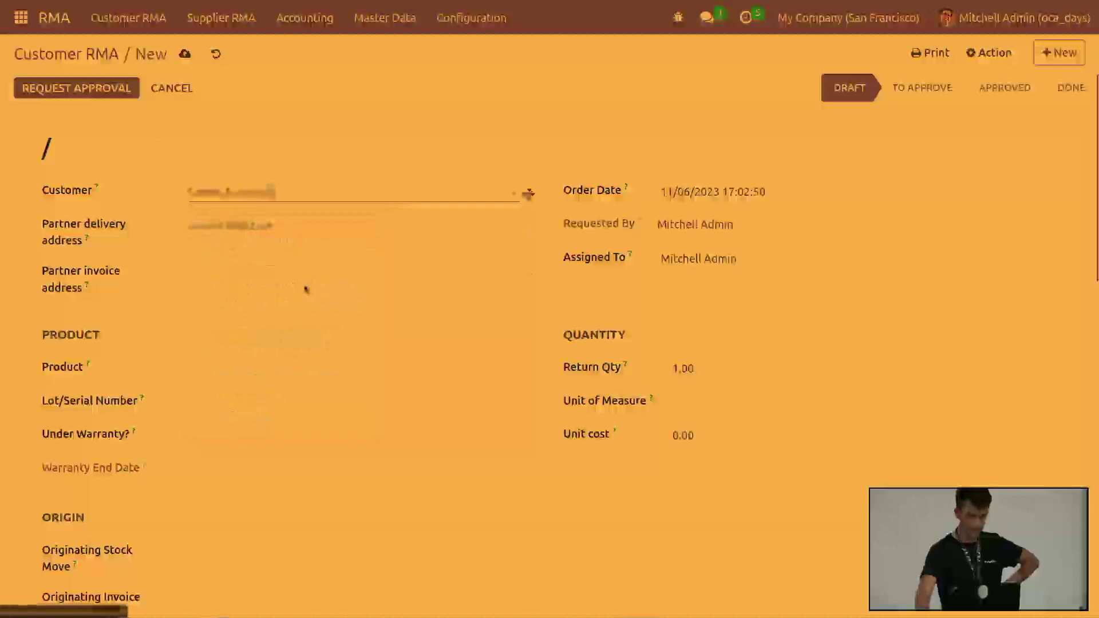
Set the RMA's originating sales order line to the one for Large Meeting Table with quantity 3.0.
scroll(294, 321, down, 3)
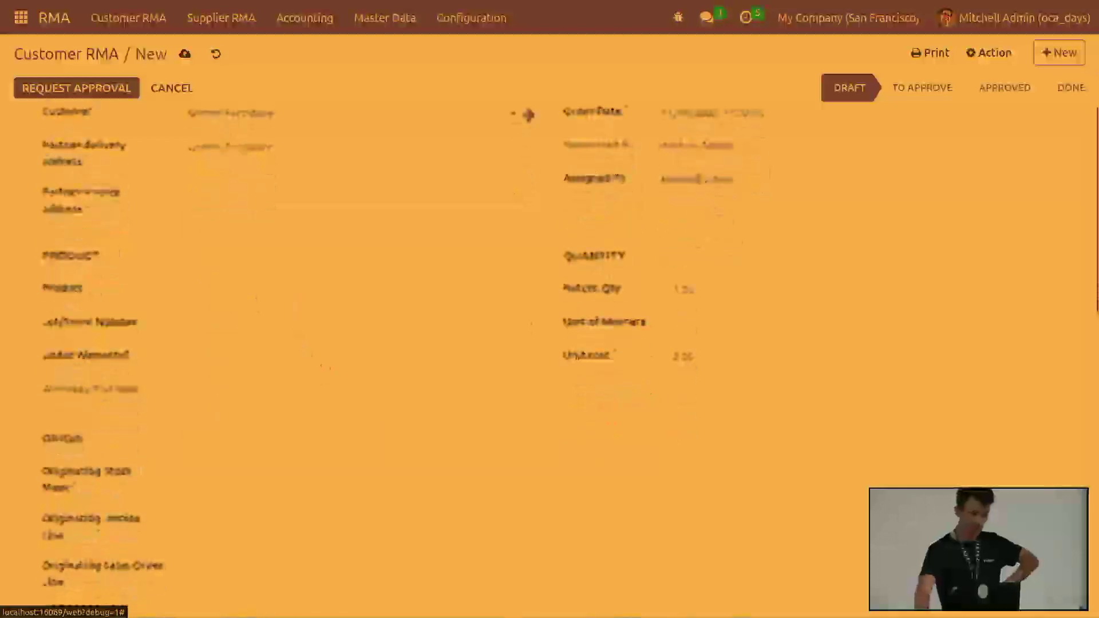
scroll(222, 375, down, 3)
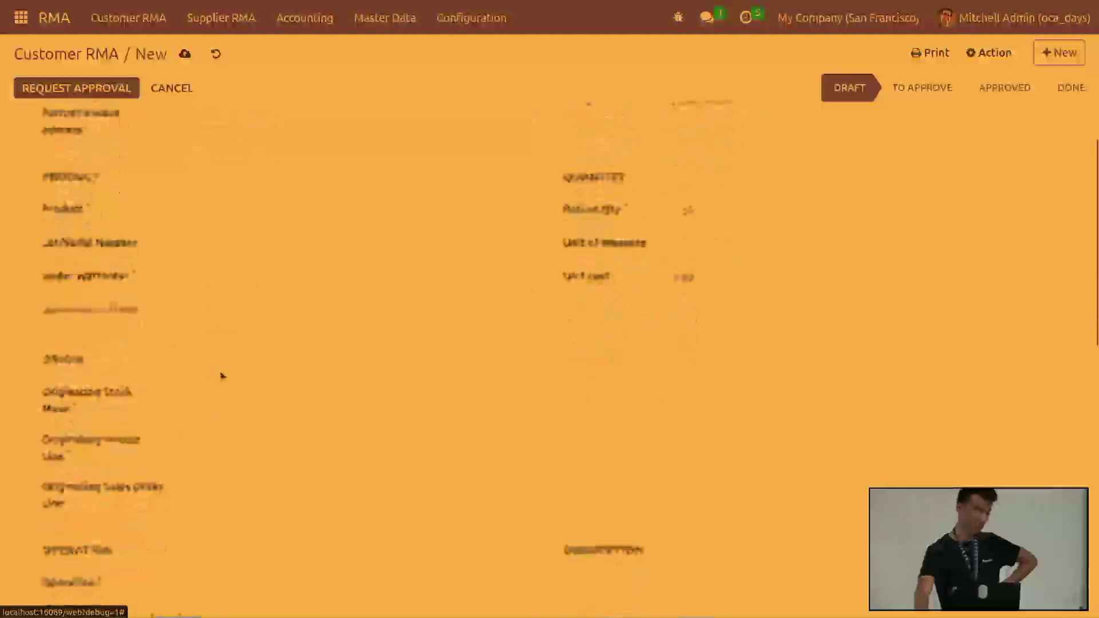
scroll(222, 376, down, 3)
click(290, 415)
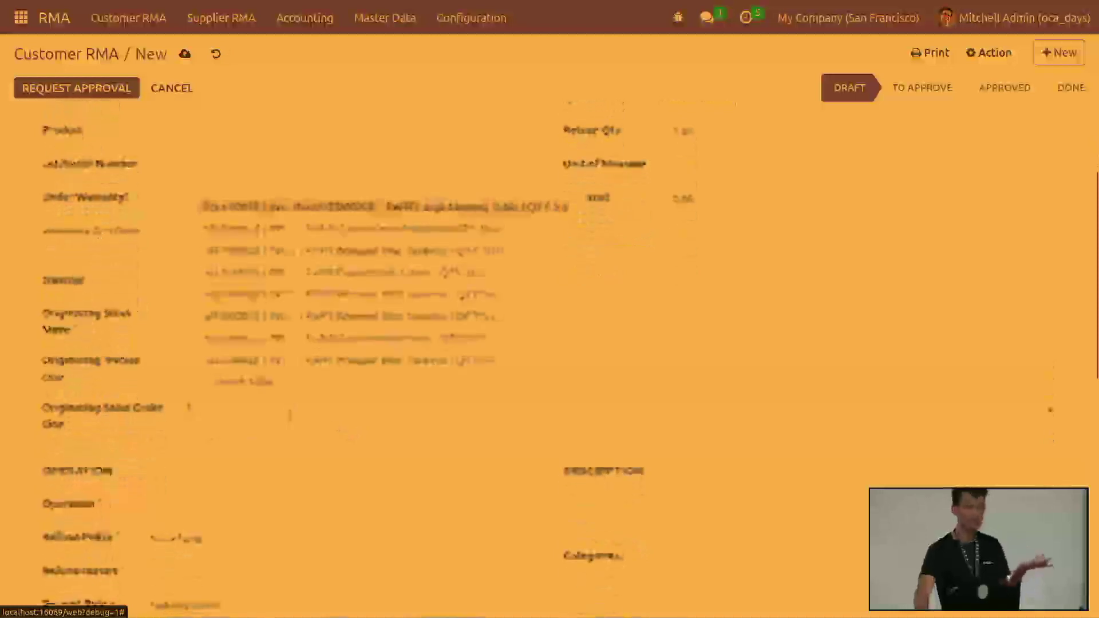
click(419, 216)
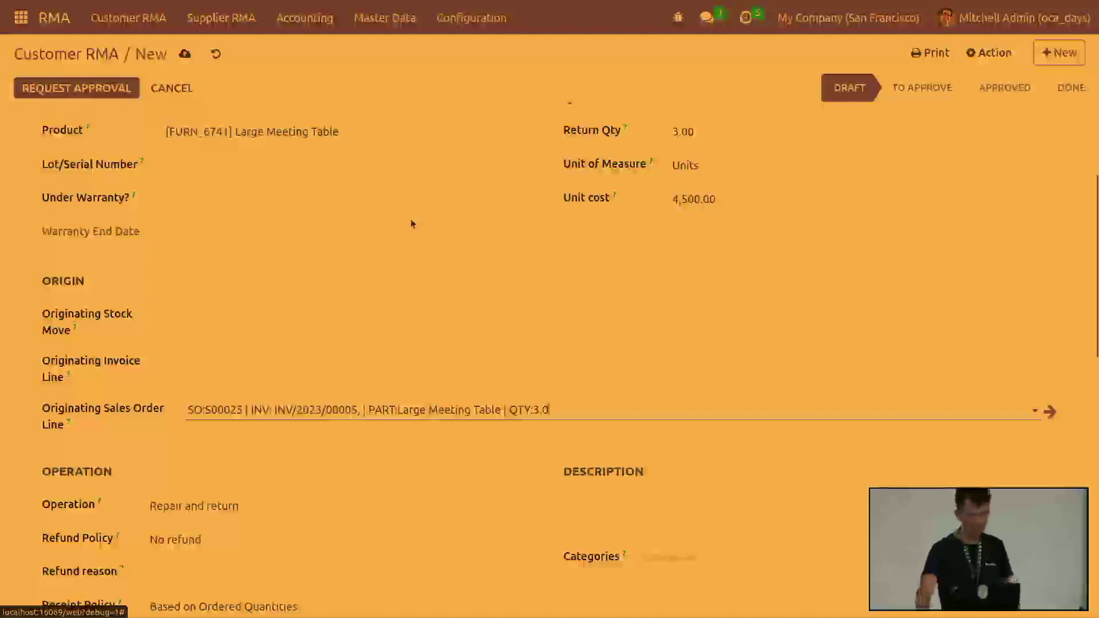
Check the product, quantity and policies filled into the new RMA and request its approval.
scroll(458, 265, down, 1)
scroll(458, 264, down, 5)
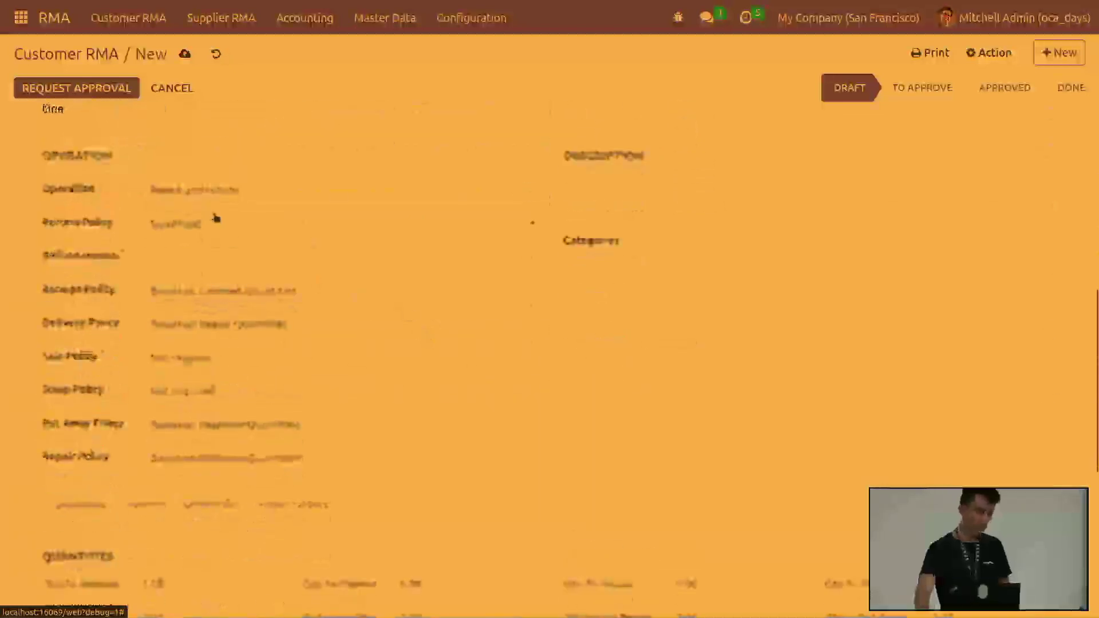
scroll(314, 241, up, 3)
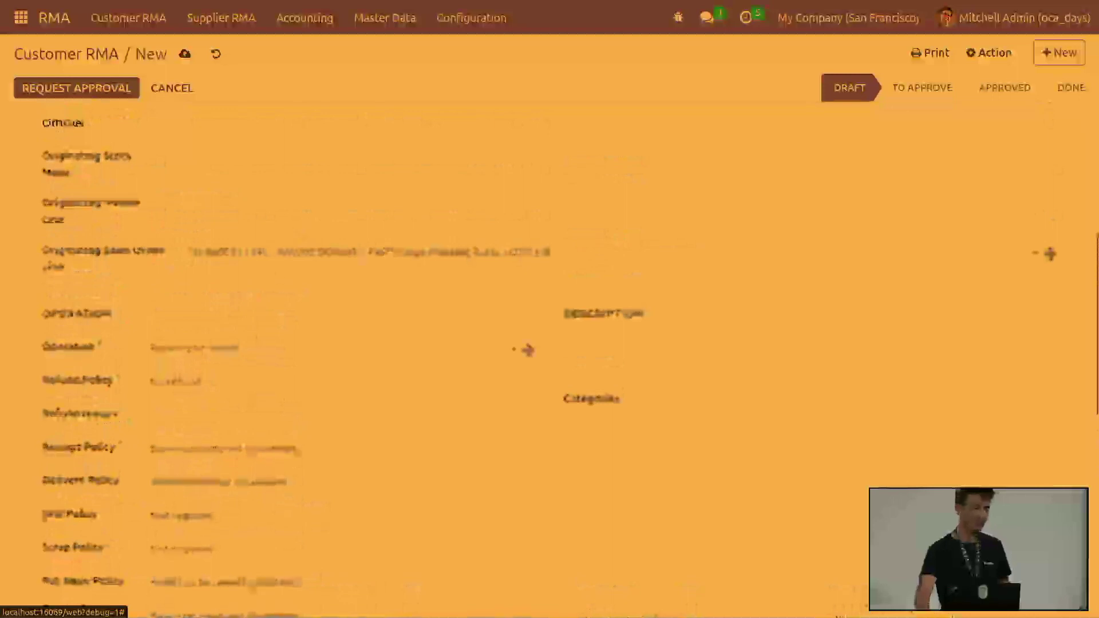
scroll(177, 383, up, 3)
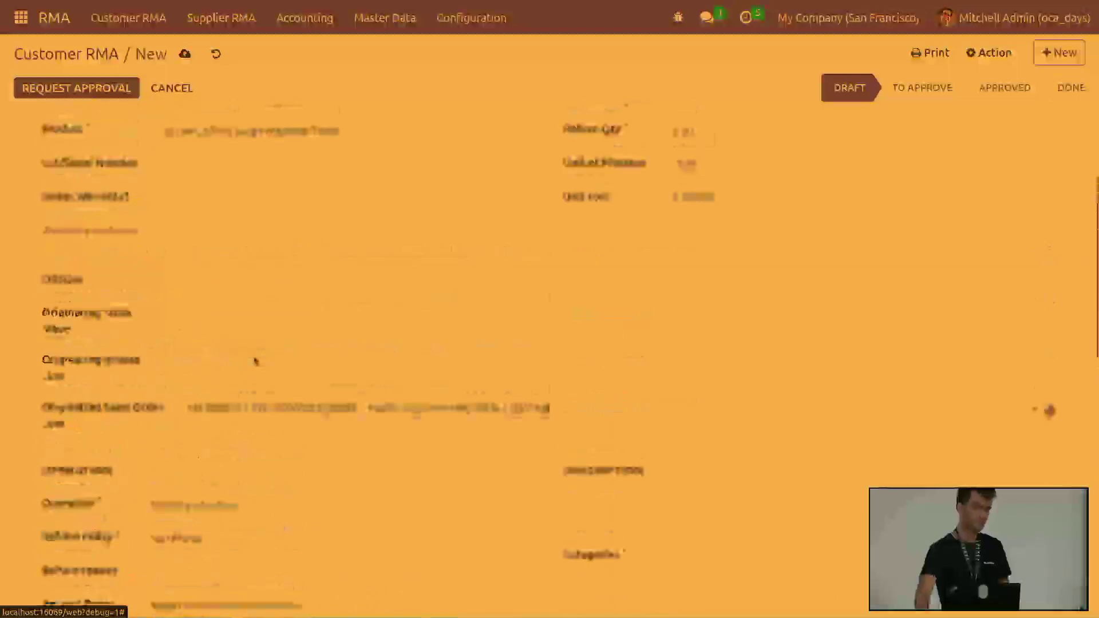
scroll(320, 500, down, 15)
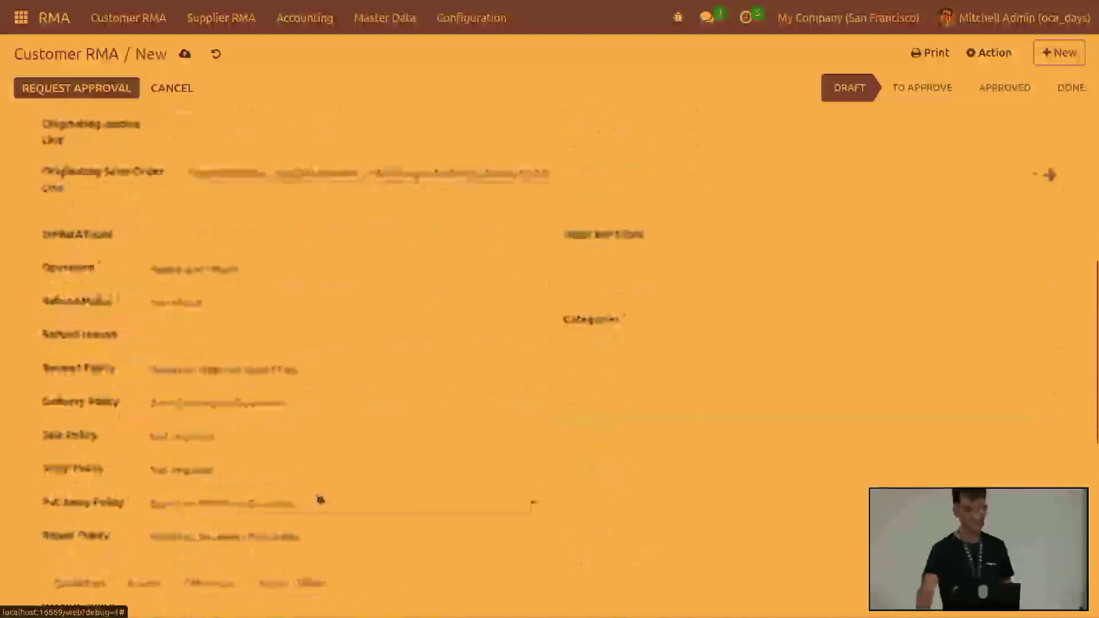
scroll(329, 481, up, 12)
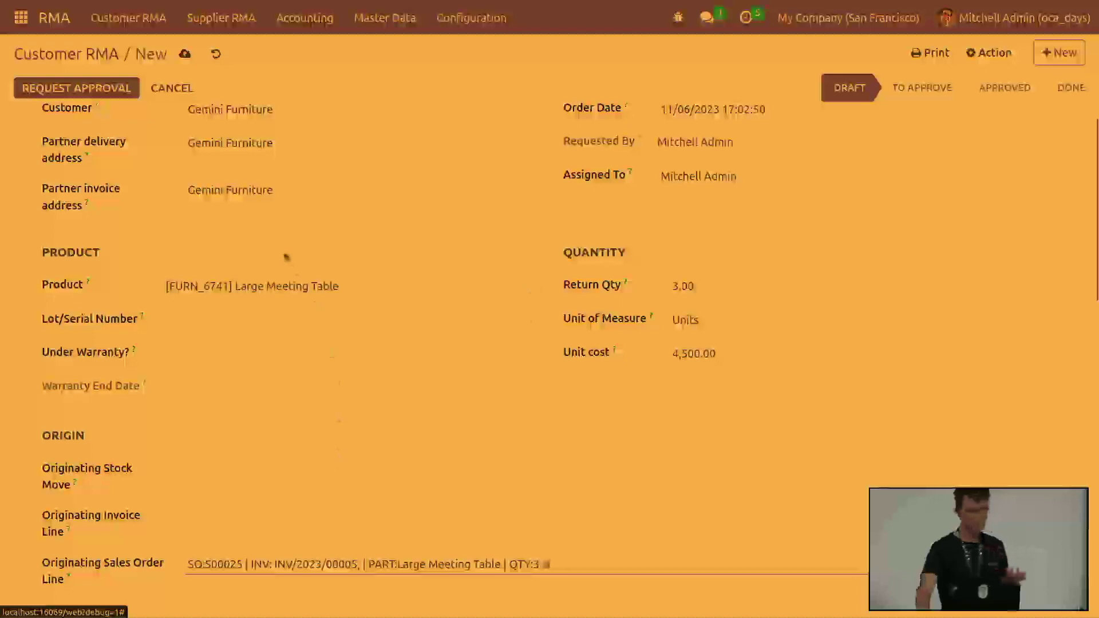
scroll(286, 258, up, 3)
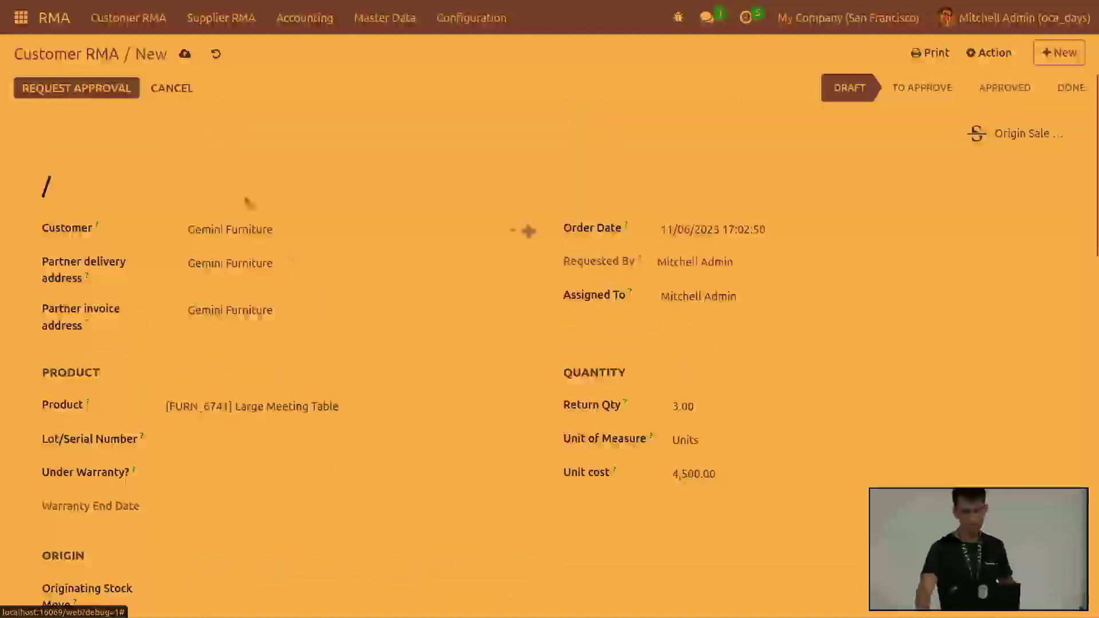
click(83, 95)
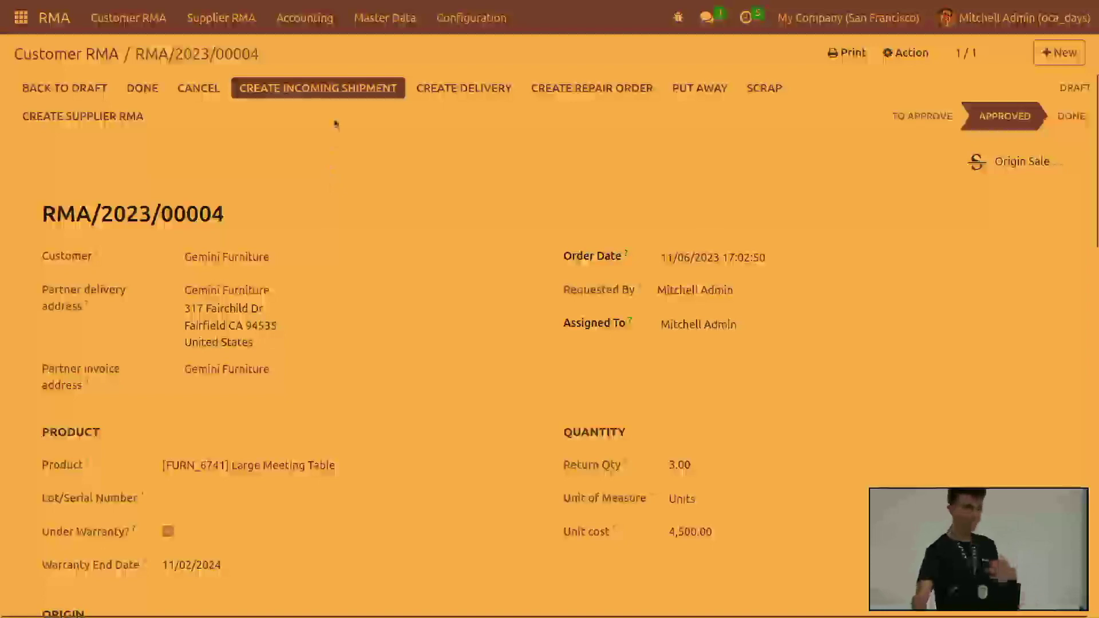
Create the incoming shipment for the RMA's Large Meeting Tables and validate it as an immediate transfer.
click(334, 91)
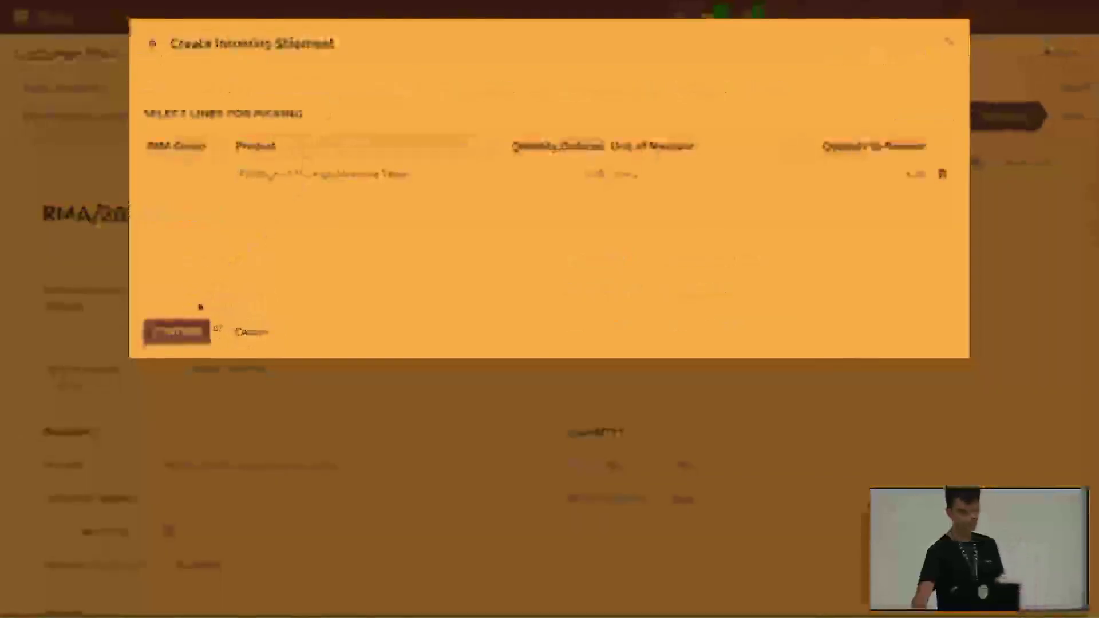
click(191, 332)
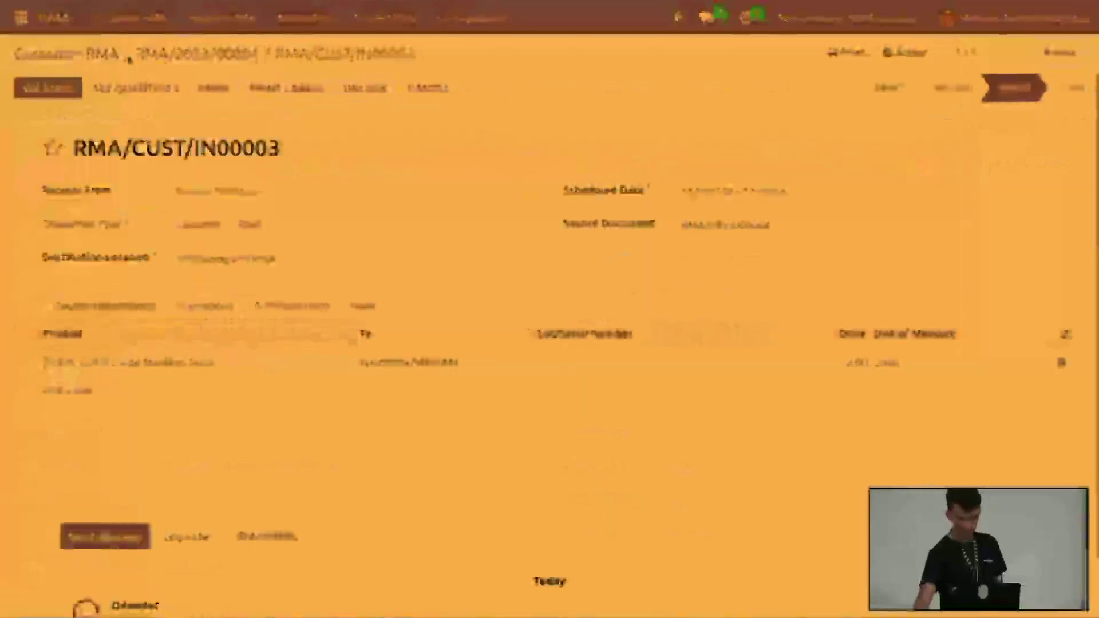
click(69, 89)
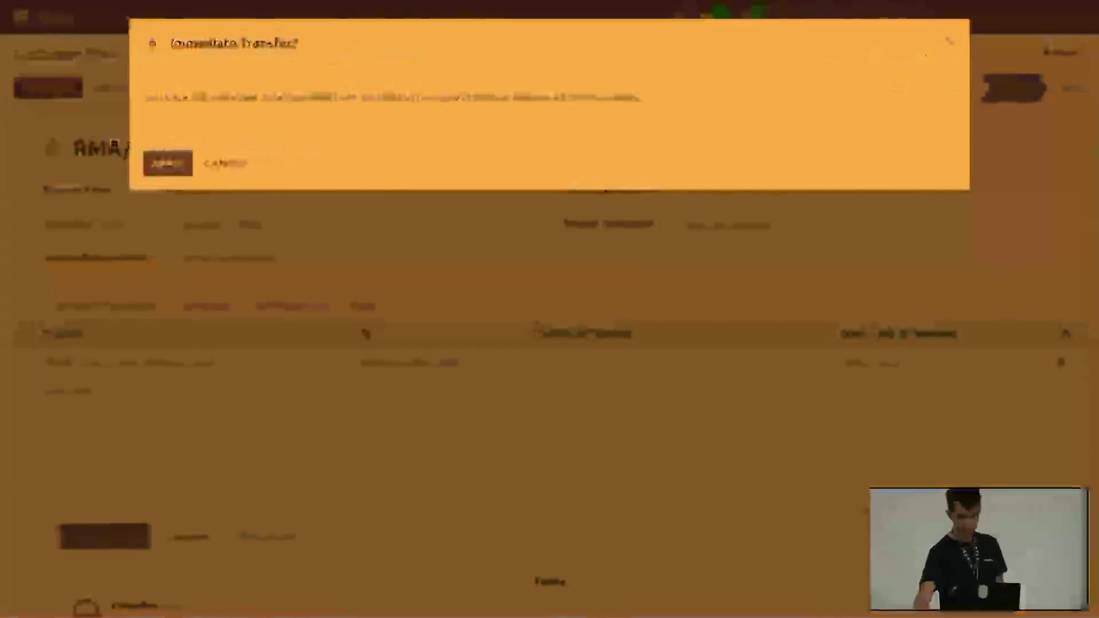
click(150, 167)
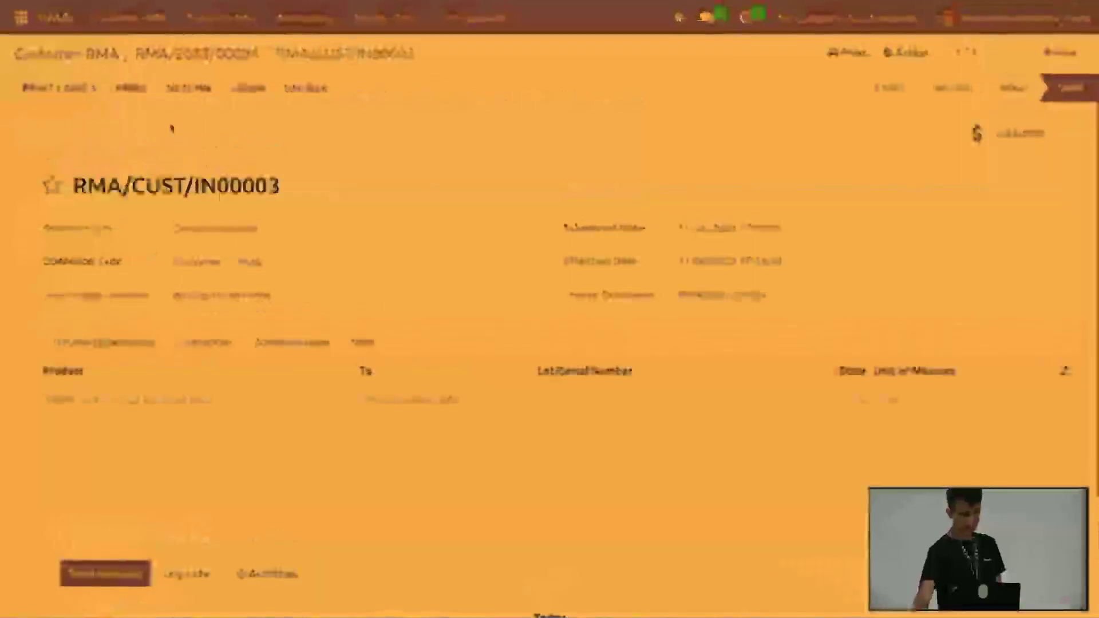
Return to the RMA, create a put-away of the 3 Large Meeting Tables to WH/Stock/Shelf 1 and validate it as an immediate transfer.
click(229, 54)
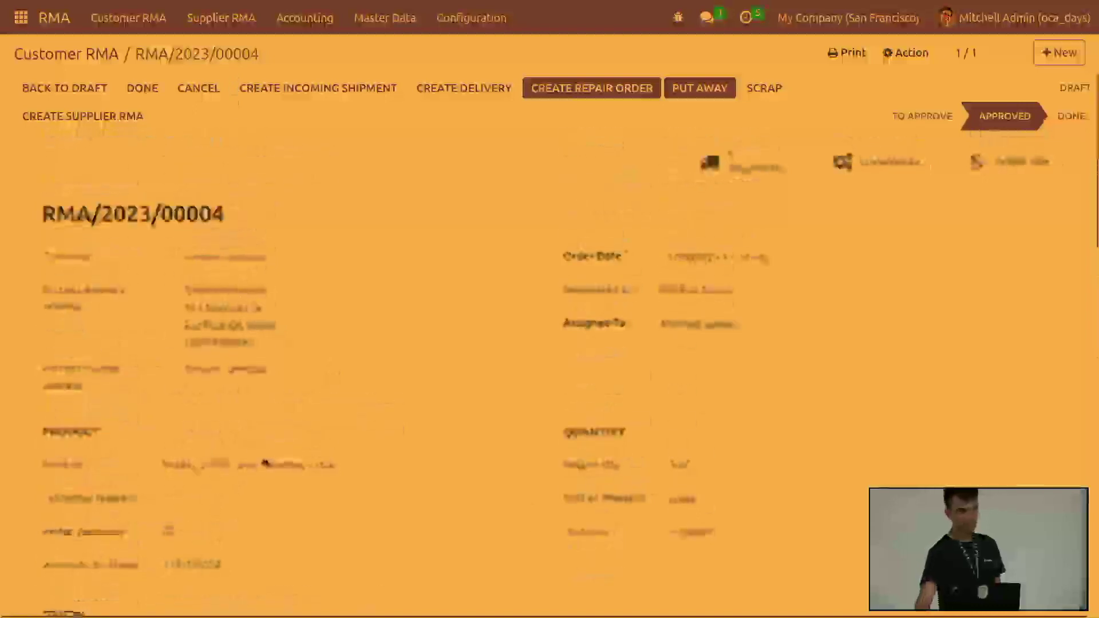
scroll(507, 505, down, 1)
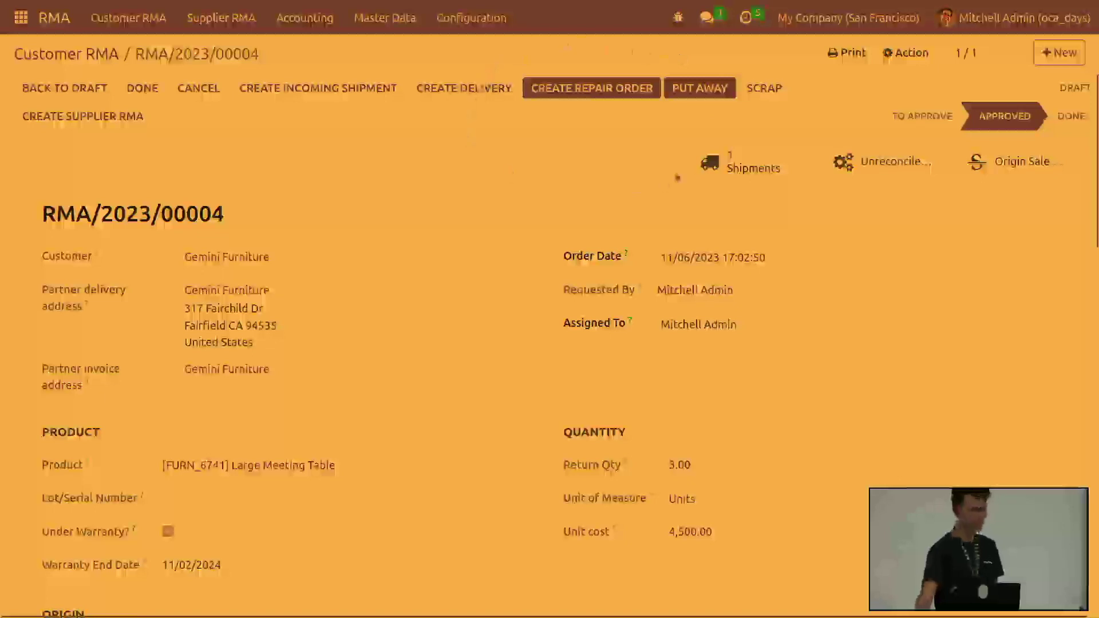
click(700, 90)
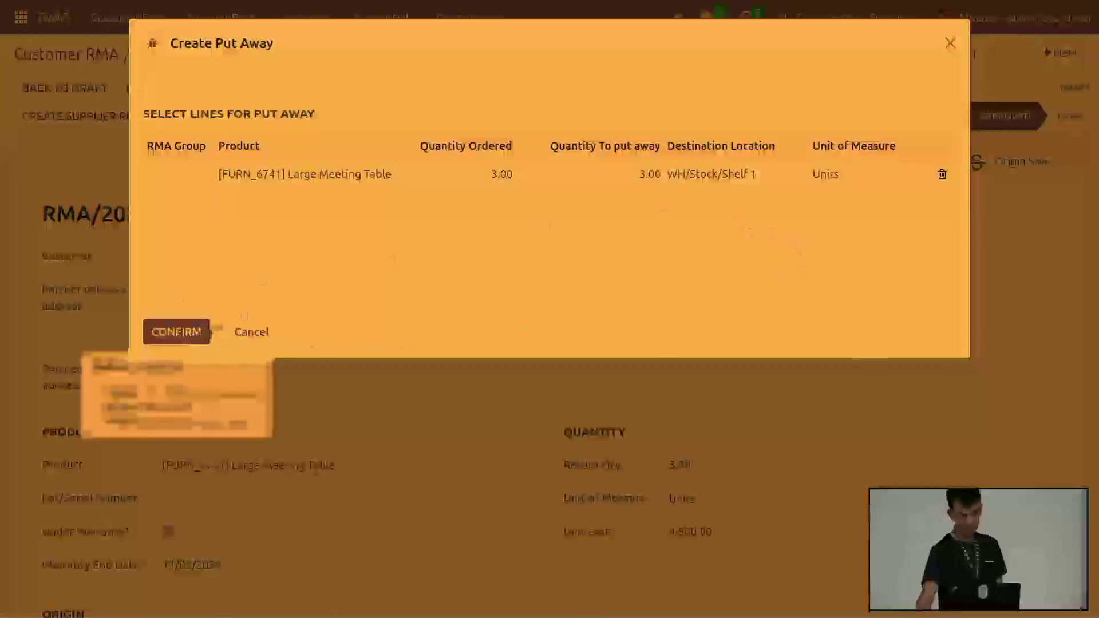
click(178, 332)
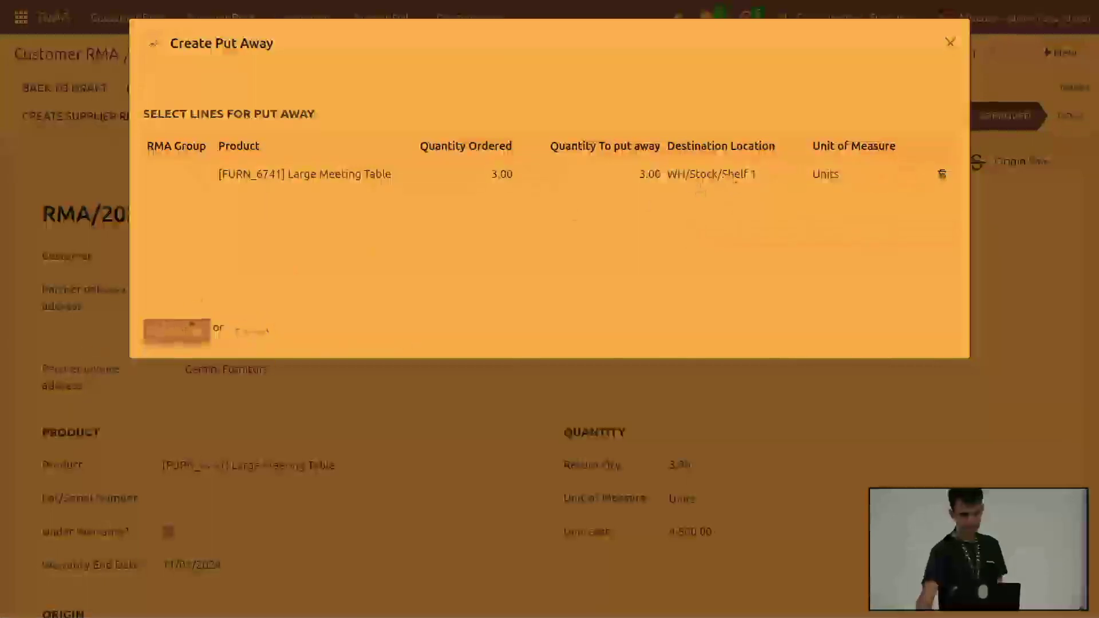
click(52, 88)
click(189, 162)
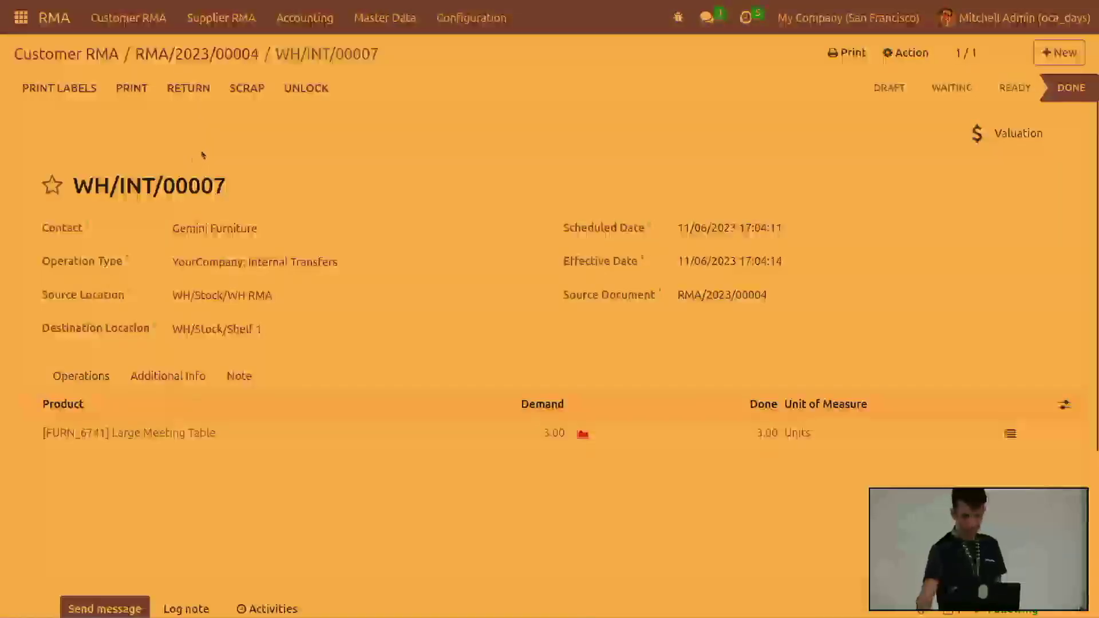
Return to the RMA and create a repair order for its 3 Large Meeting Tables at WH/Stock/Shelf 1, invoiced after repair.
click(229, 54)
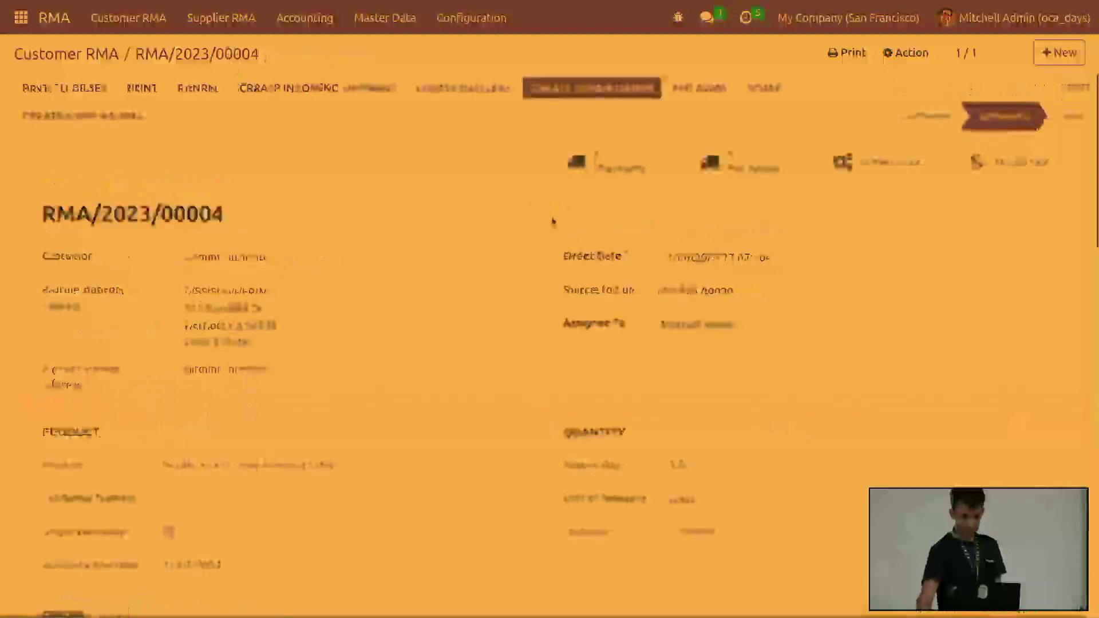
scroll(508, 330, down, 3)
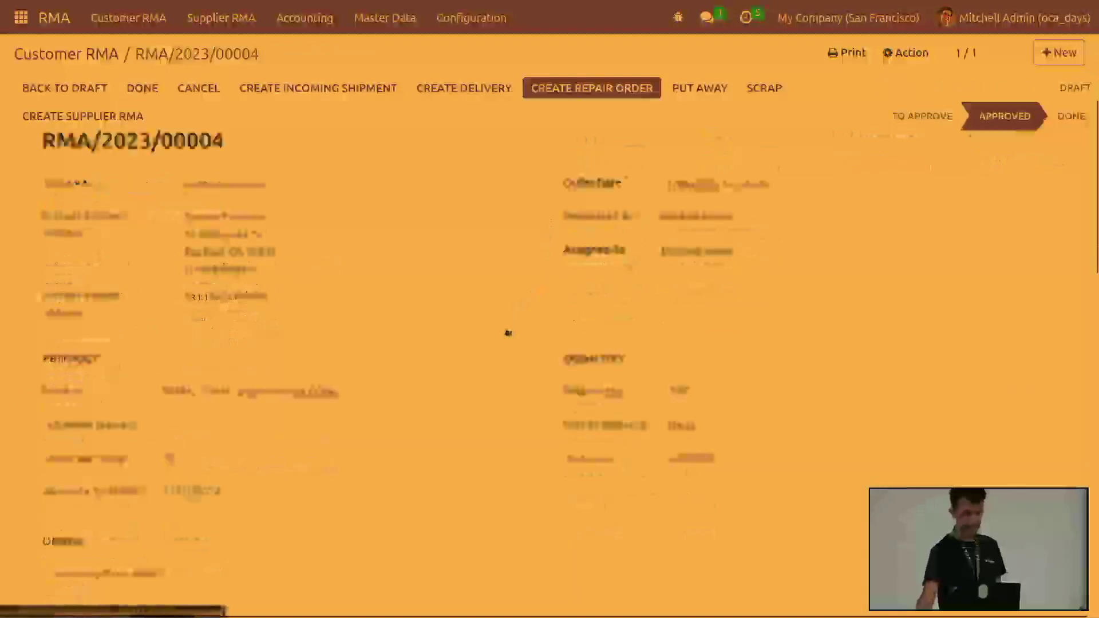
scroll(503, 331, up, 3)
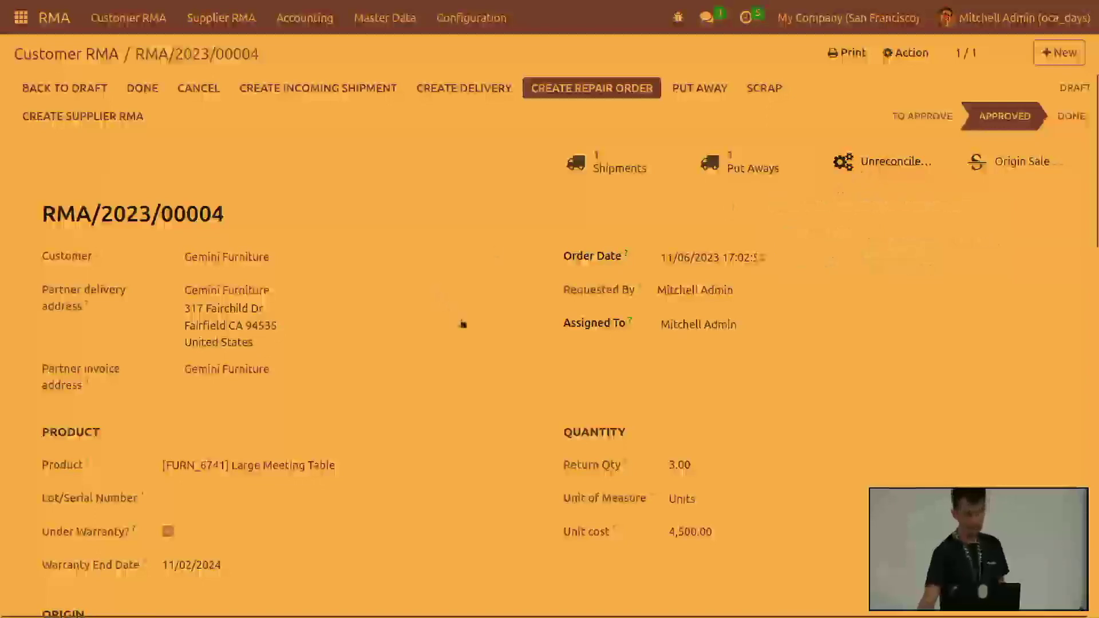
scroll(462, 324, down, 15)
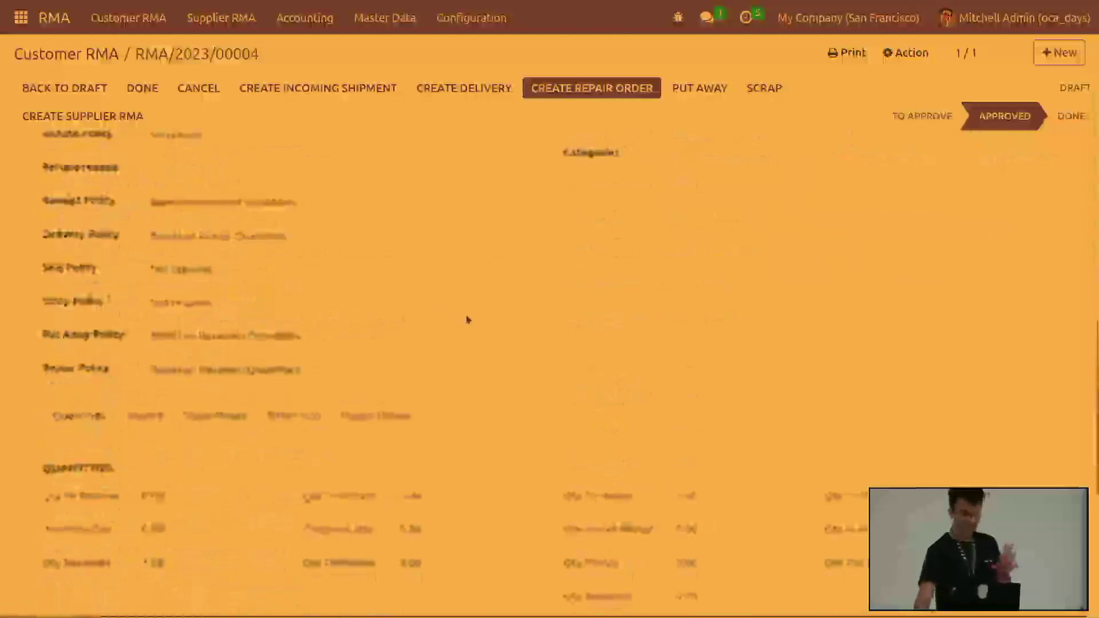
scroll(467, 319, up, 15)
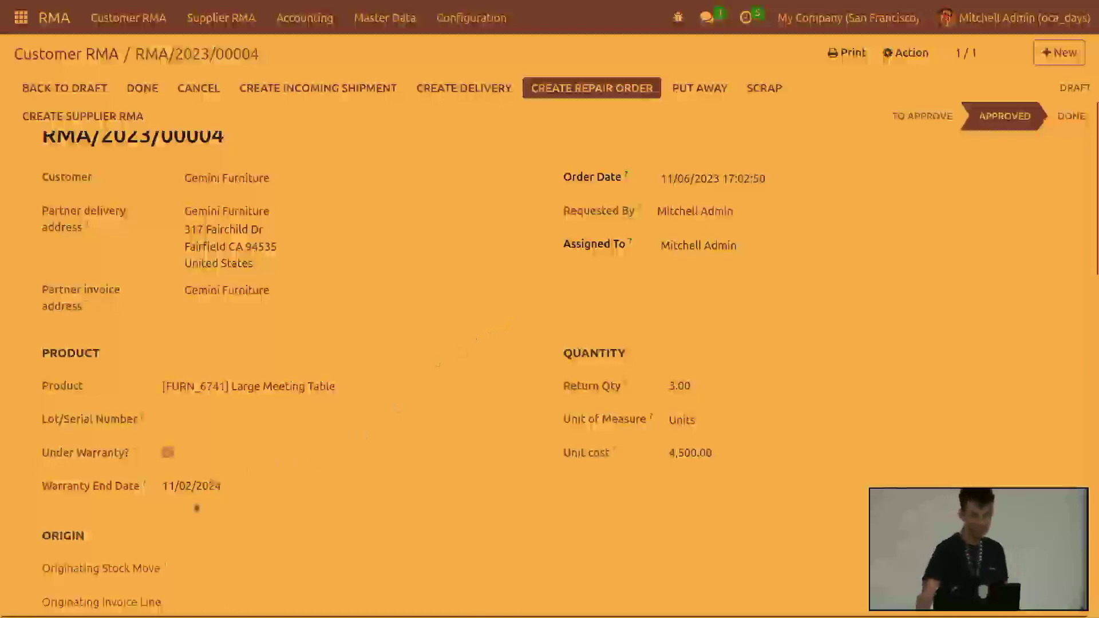
scroll(597, 377, up, 2)
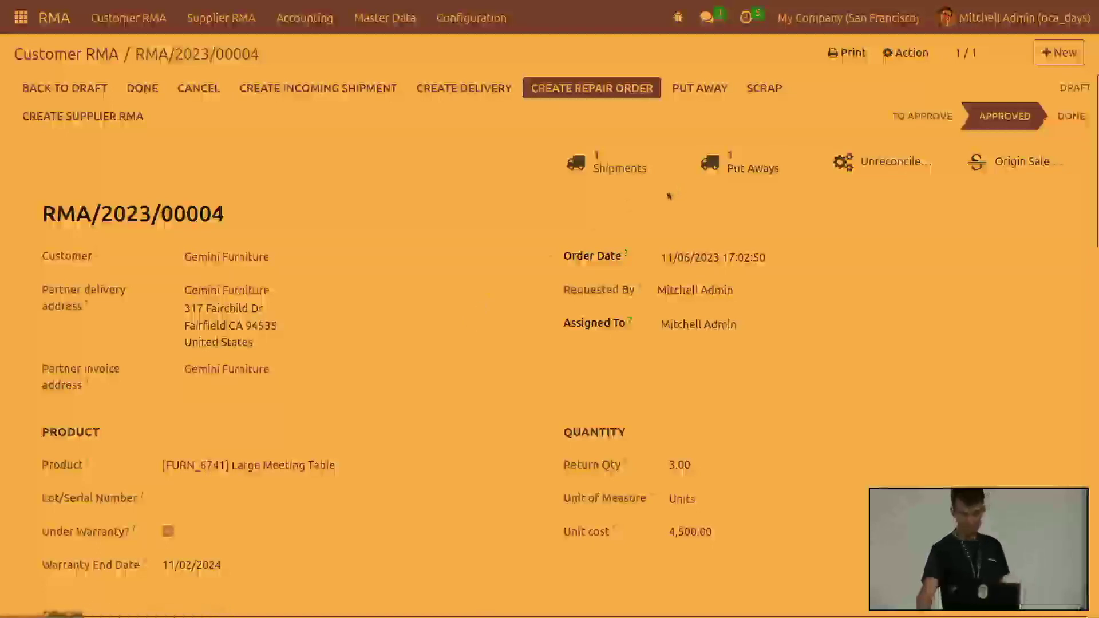
click(601, 94)
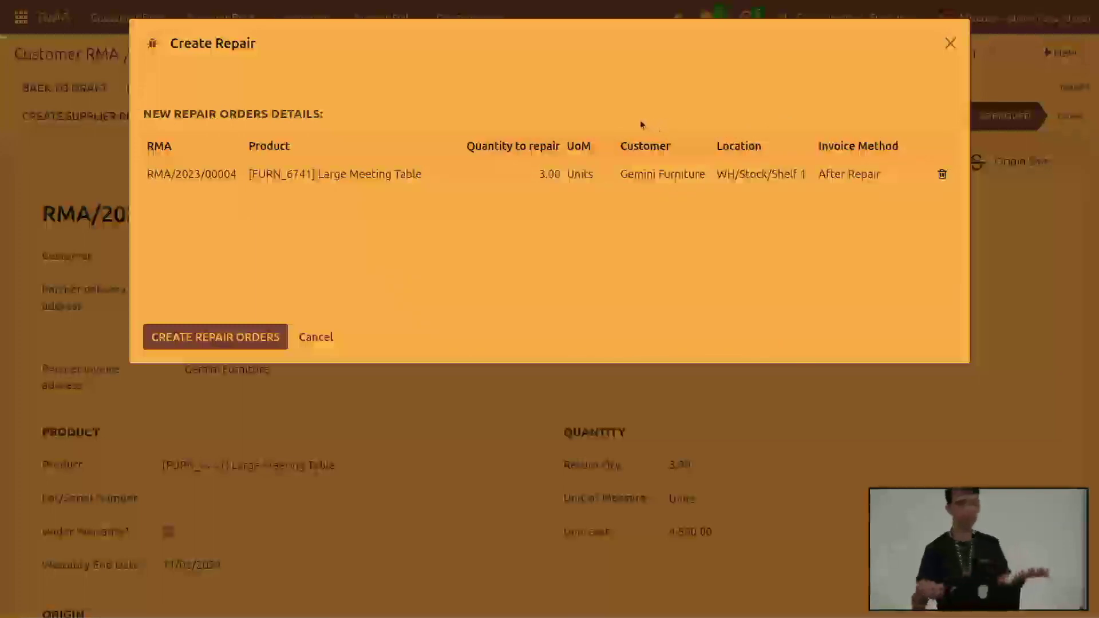
click(260, 338)
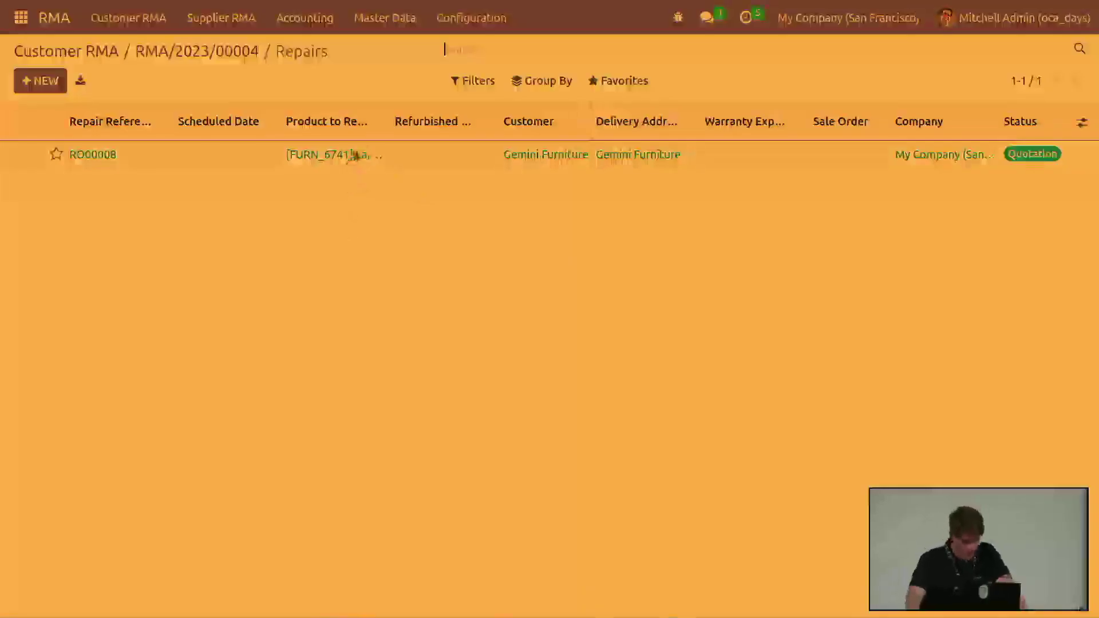
Open the new repair order, set its repair type to Furniture and save it.
click(204, 163)
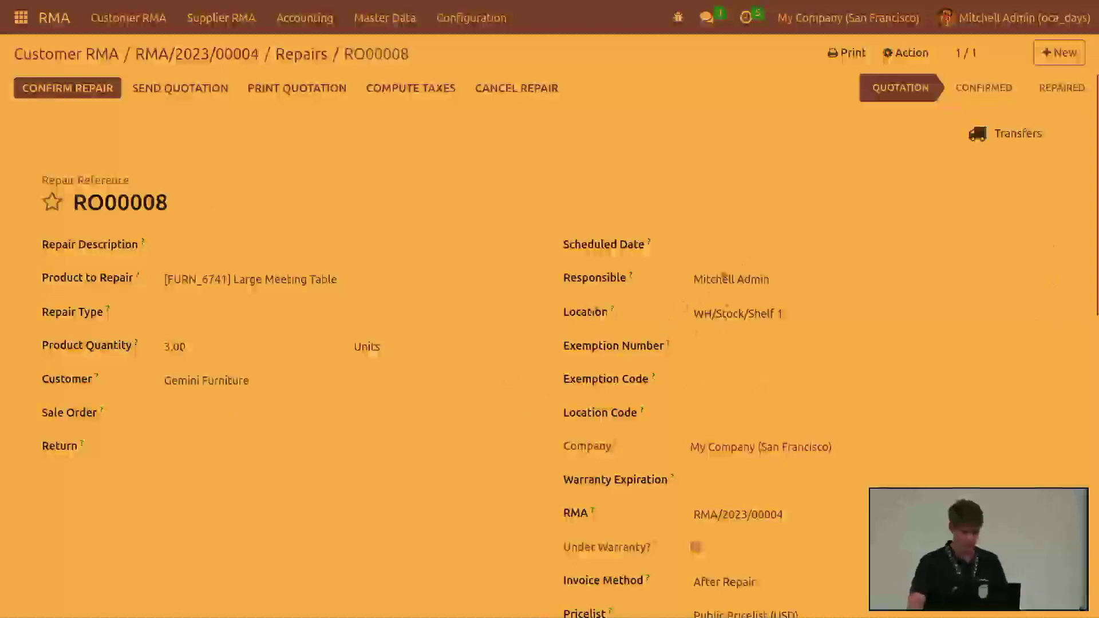
click(227, 315)
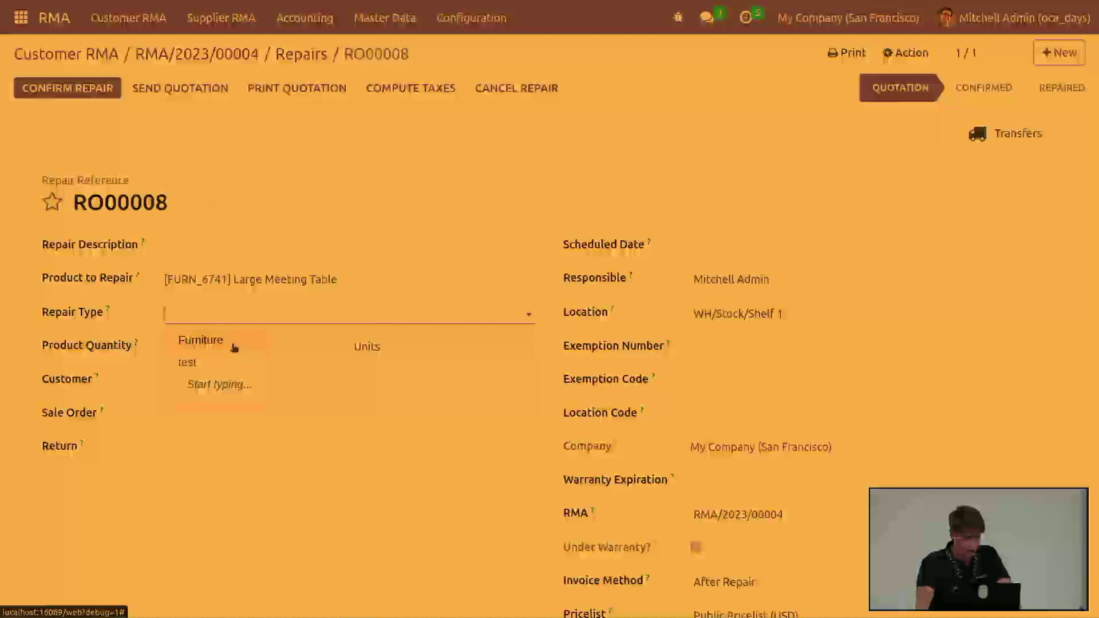
click(234, 348)
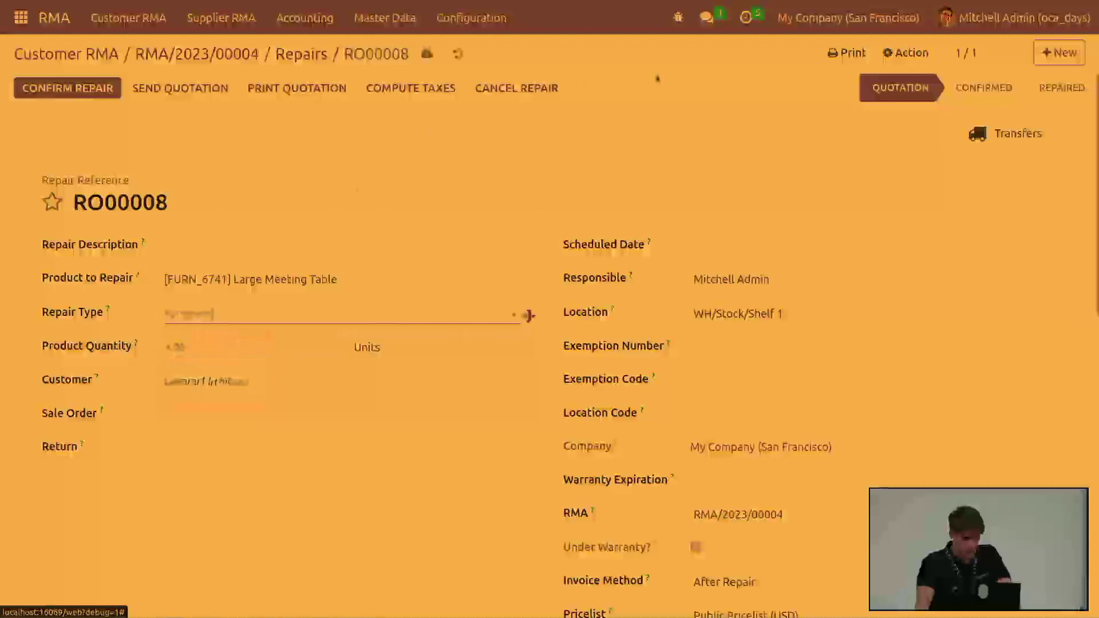
scroll(850, 378, down, 2)
scroll(859, 366, down, 3)
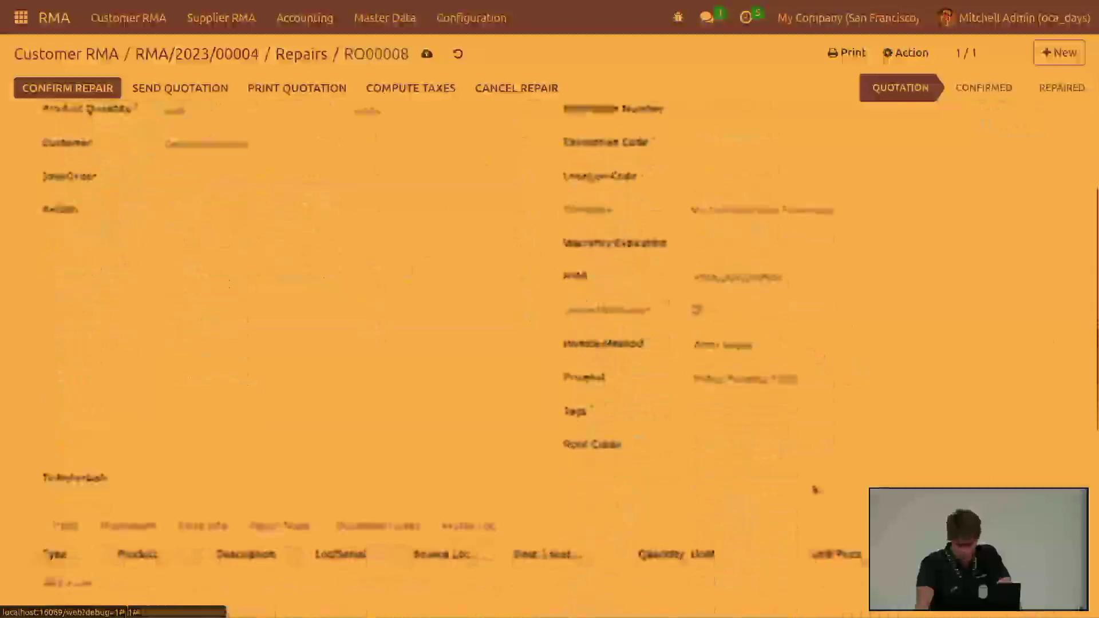
scroll(830, 321, up, 3)
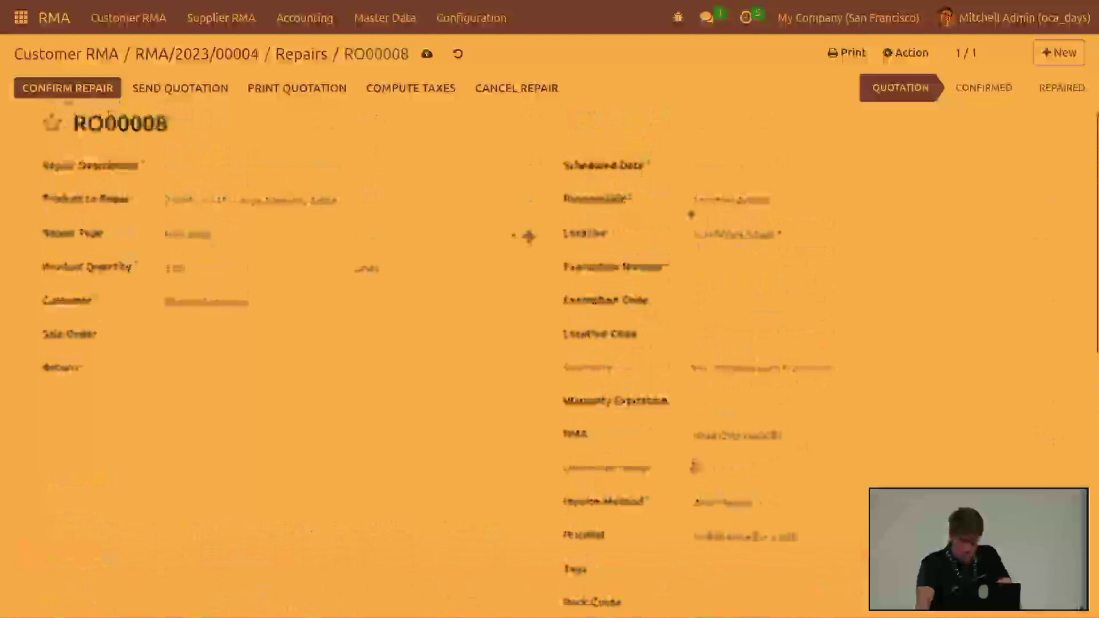
scroll(569, 139, up, 2)
click(427, 54)
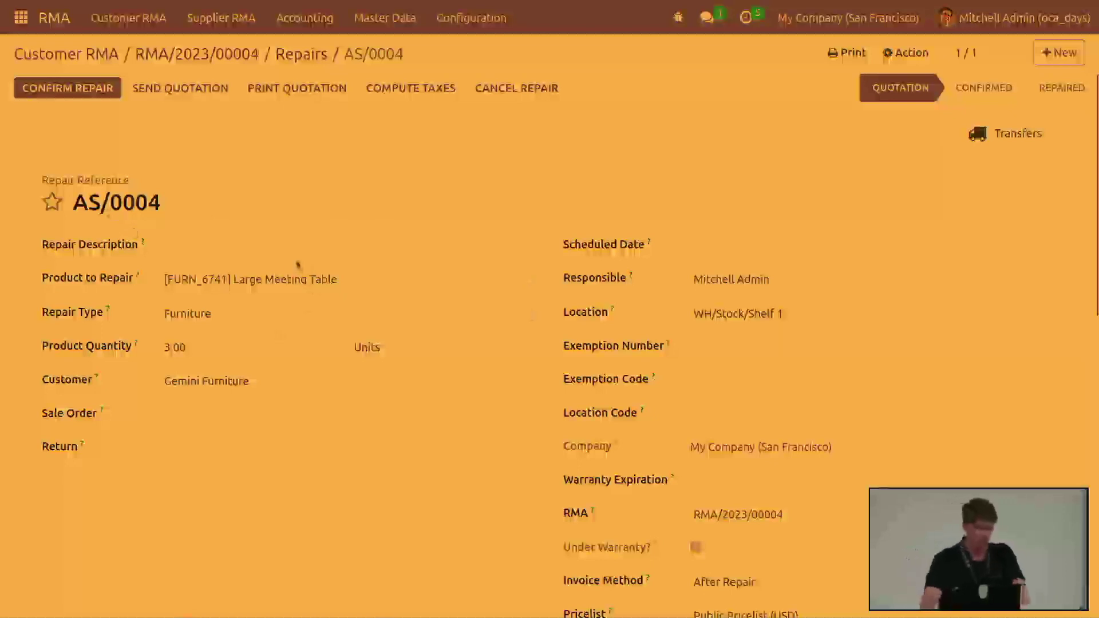
Add a part line to the repair order for 3 units of Table Leg.
scroll(385, 350, down, 2)
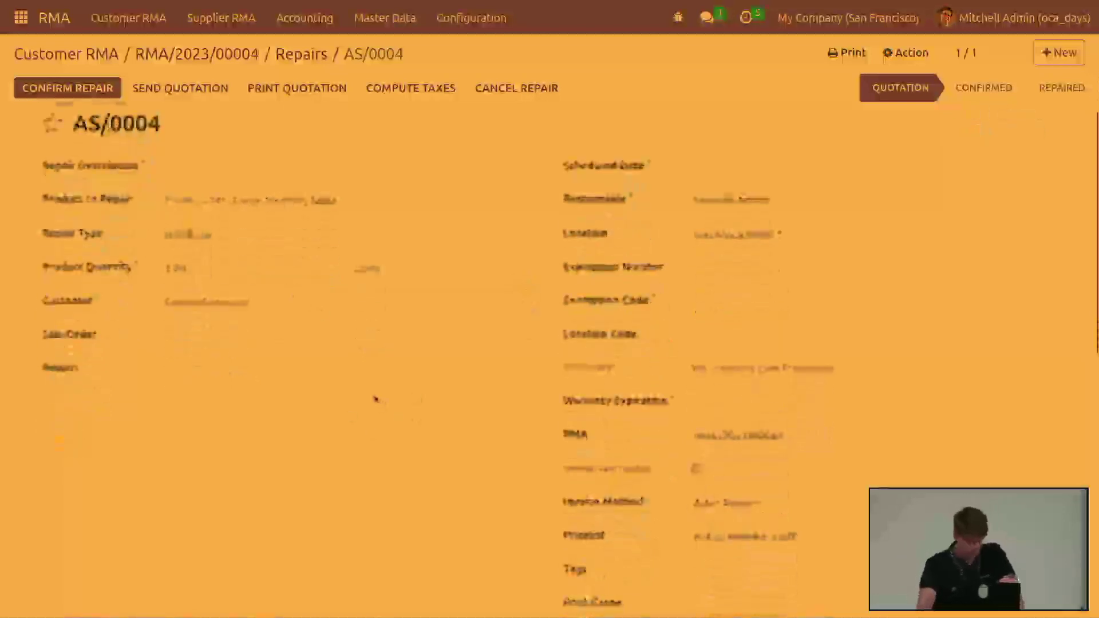
scroll(375, 399, down, 5)
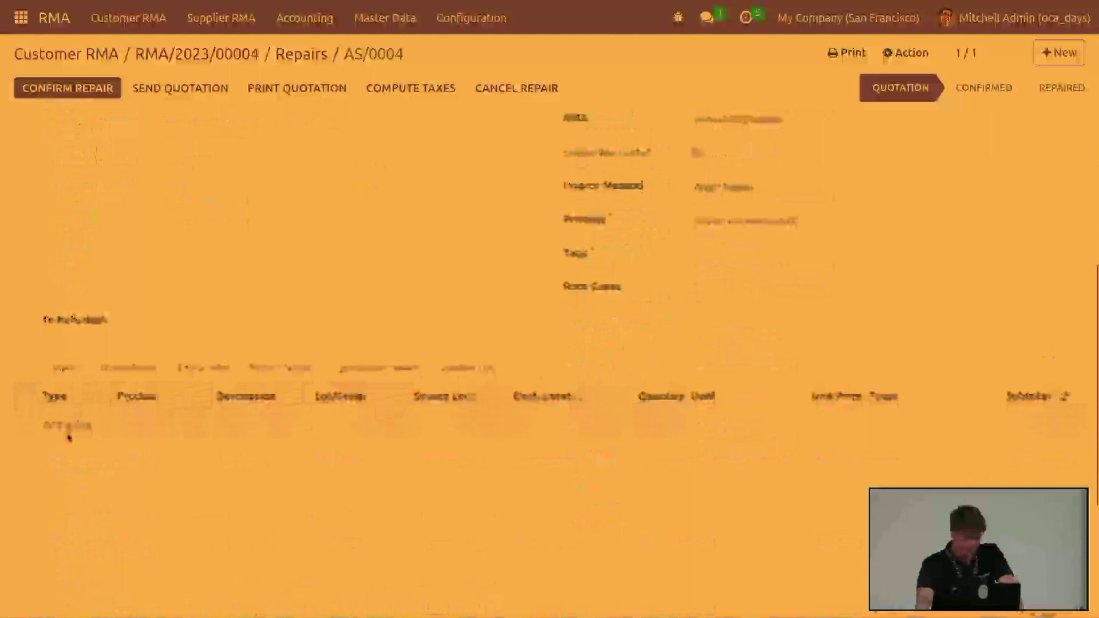
click(67, 425)
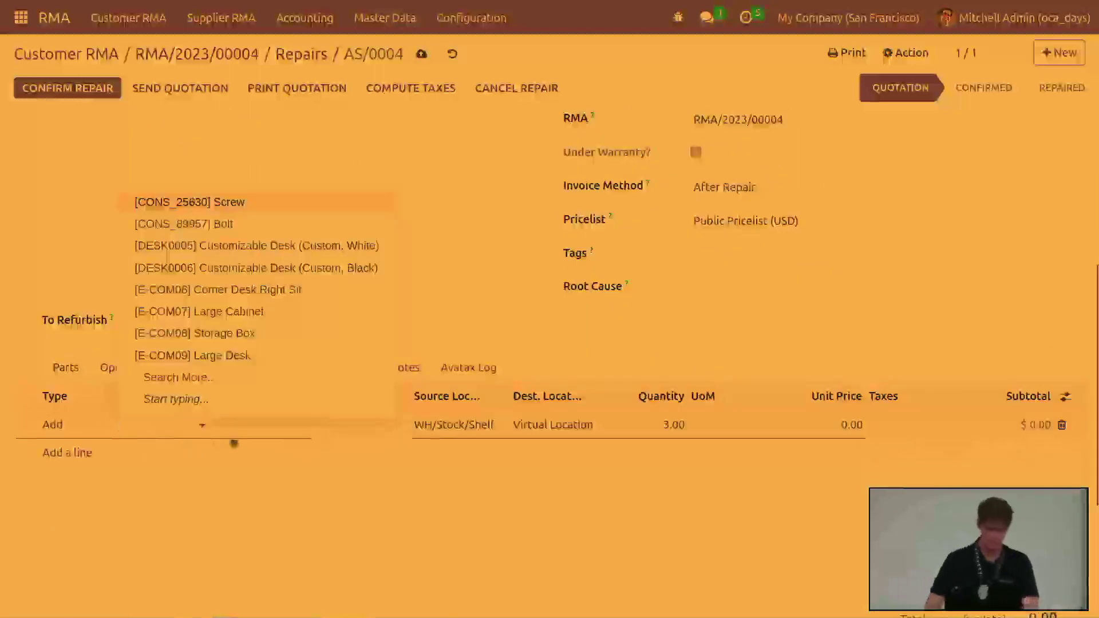
text(sc)
text(g)
key(Return)
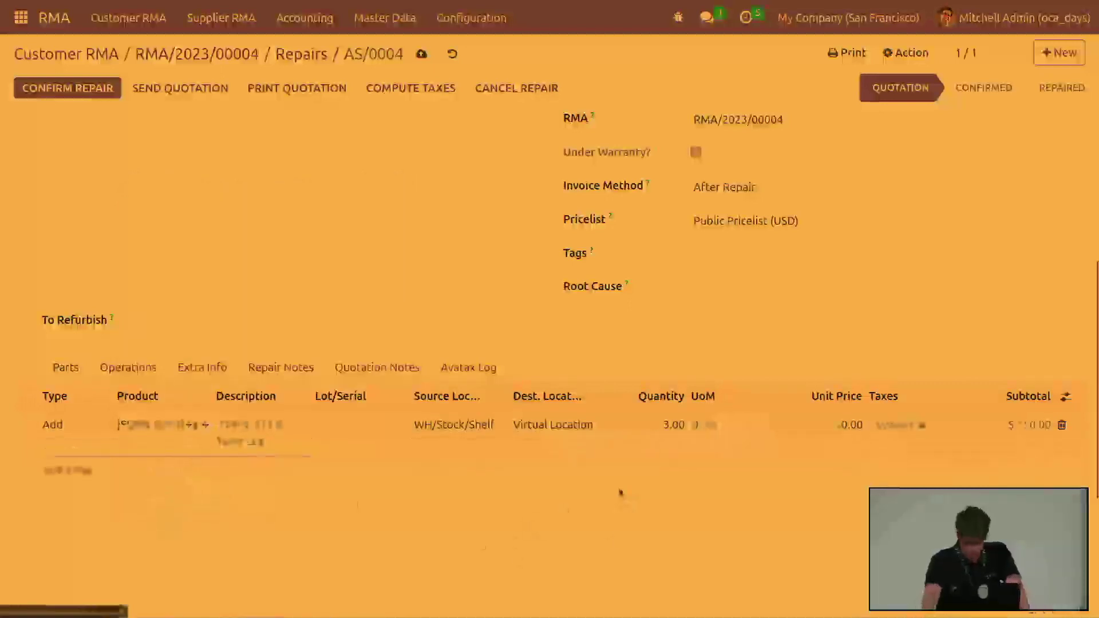
Compute the repair order's taxes and review the Table Leg line and amounts.
scroll(652, 479, up, 7)
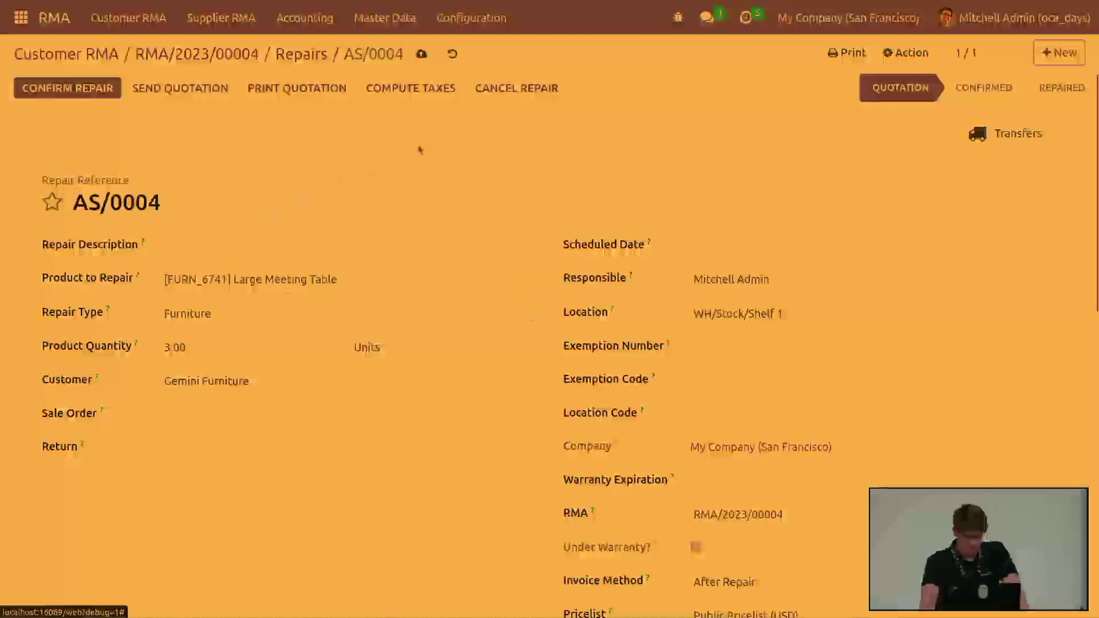
click(414, 94)
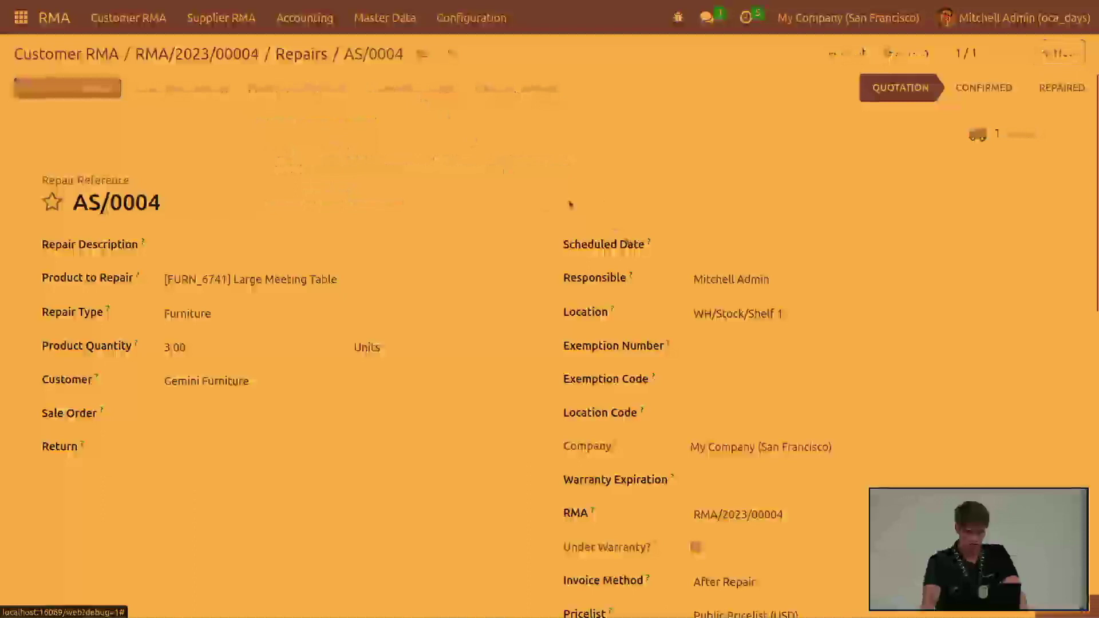
scroll(634, 245, down, 5)
scroll(634, 245, down, 2)
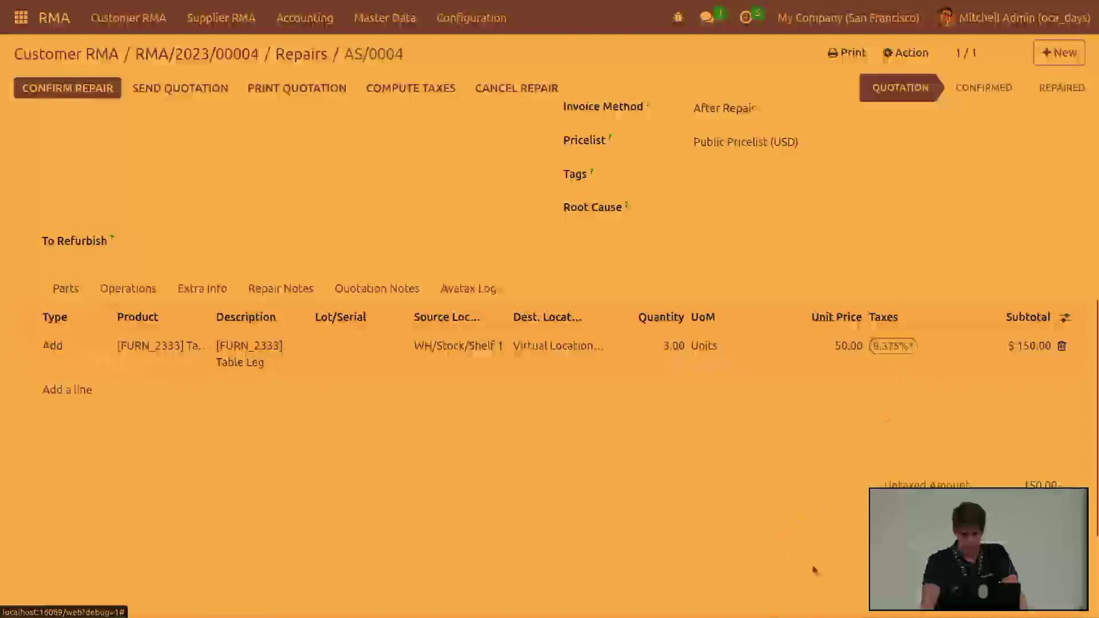
scroll(828, 530, up, 7)
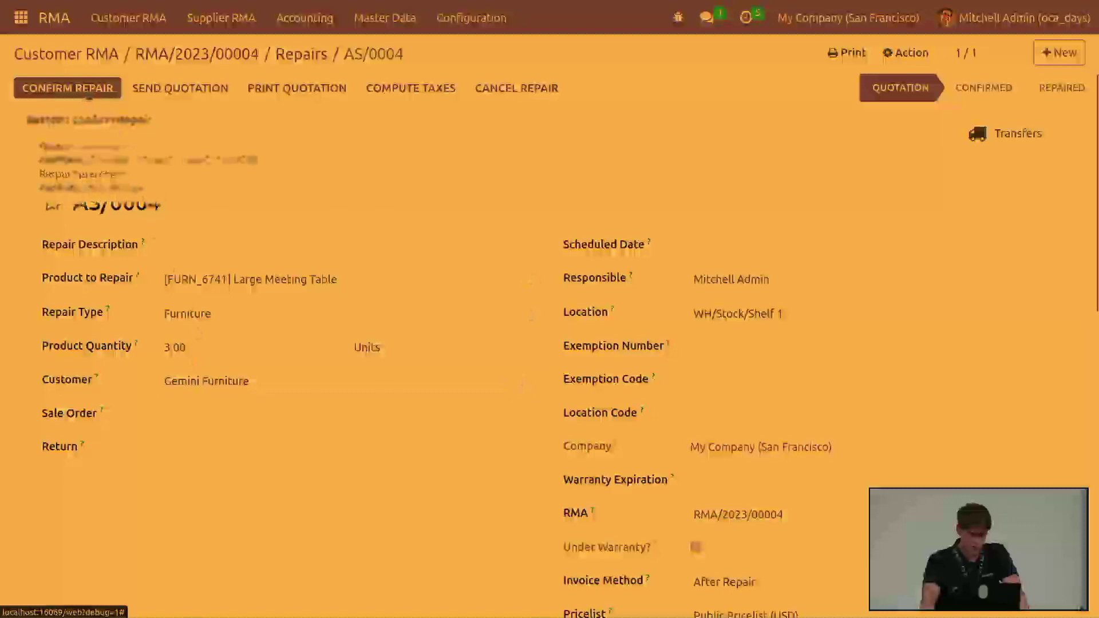
Confirm the repair and check the status of its stock moves.
click(86, 92)
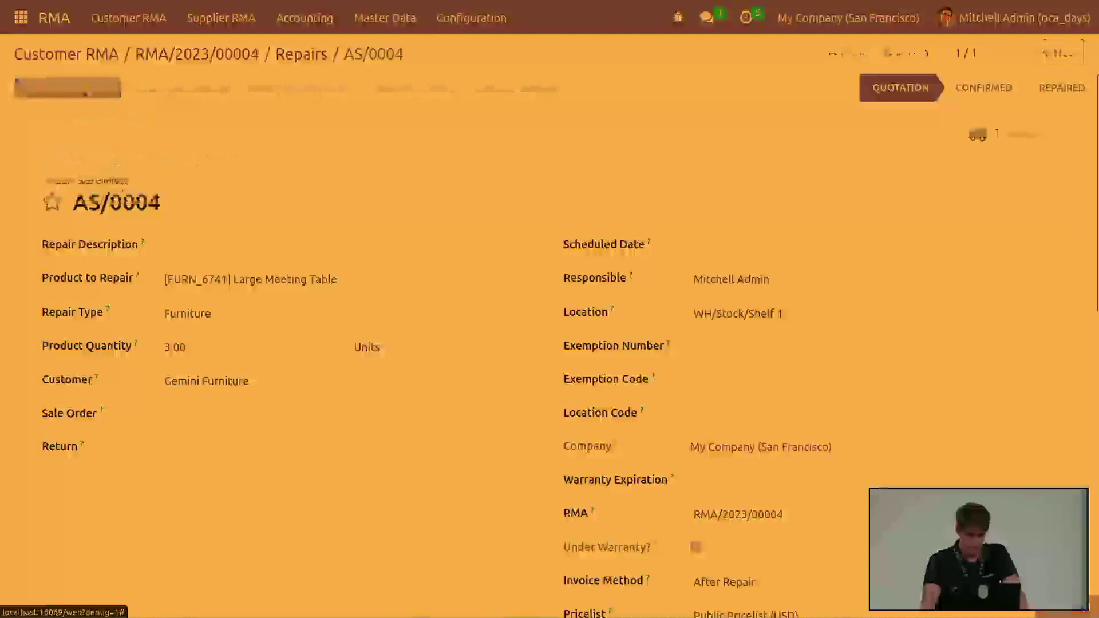
click(864, 142)
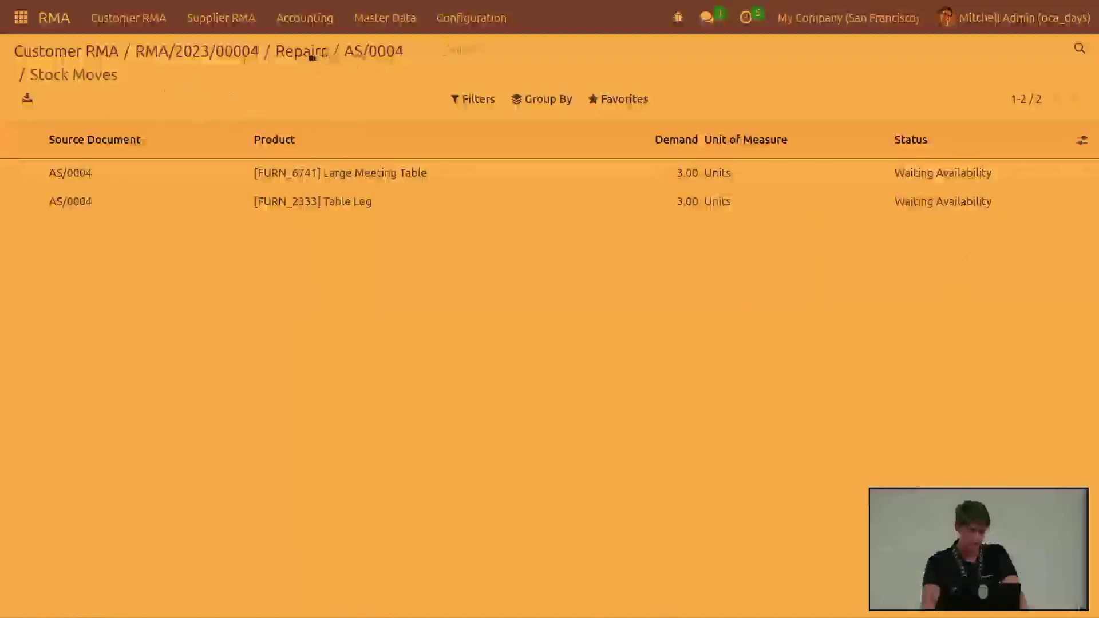
click(364, 56)
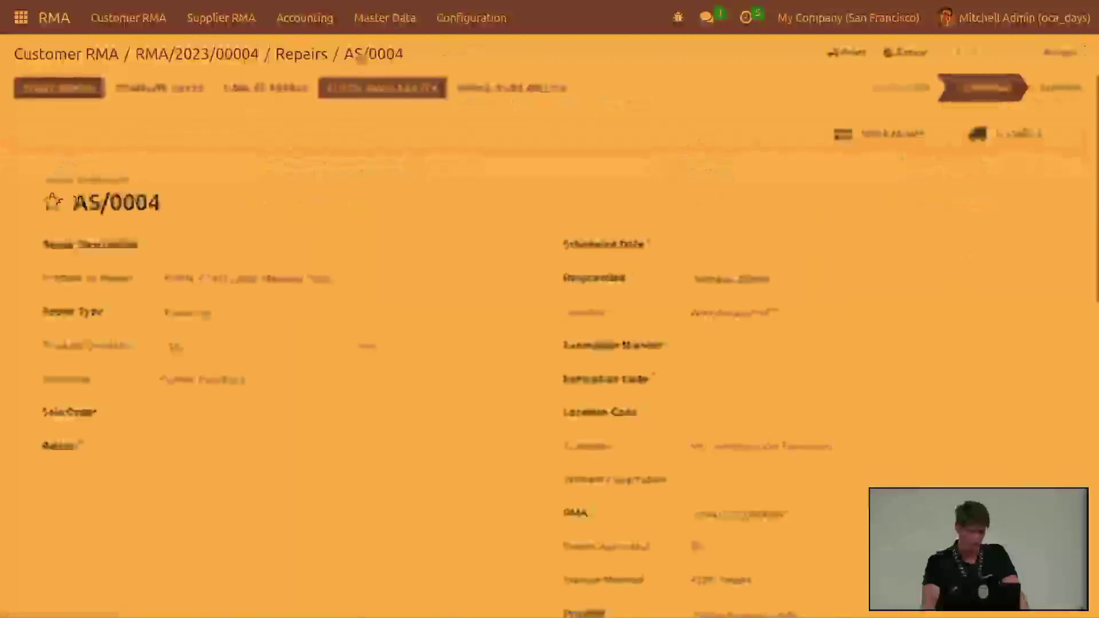
Start the repair and check the availability of the Large Meeting Table and Table Leg stock moves.
click(82, 96)
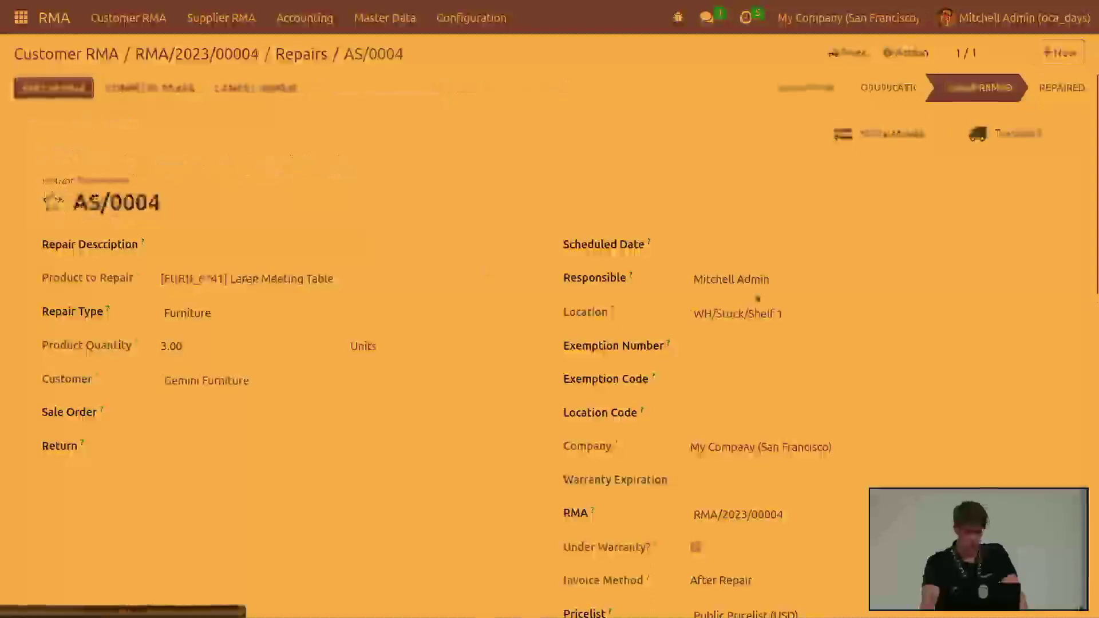
click(882, 138)
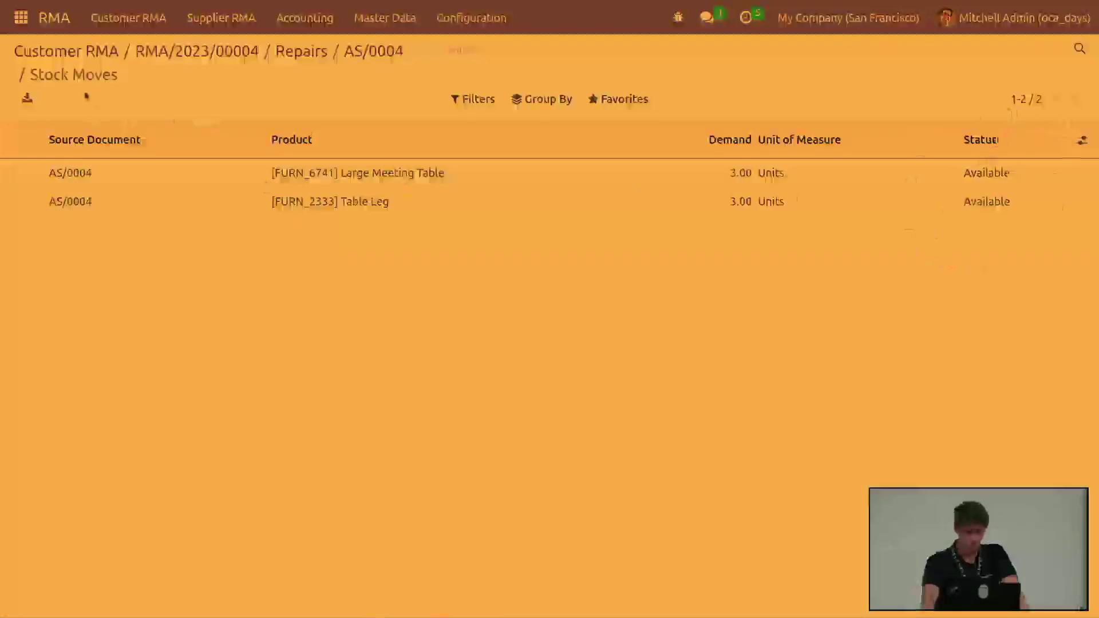
click(356, 56)
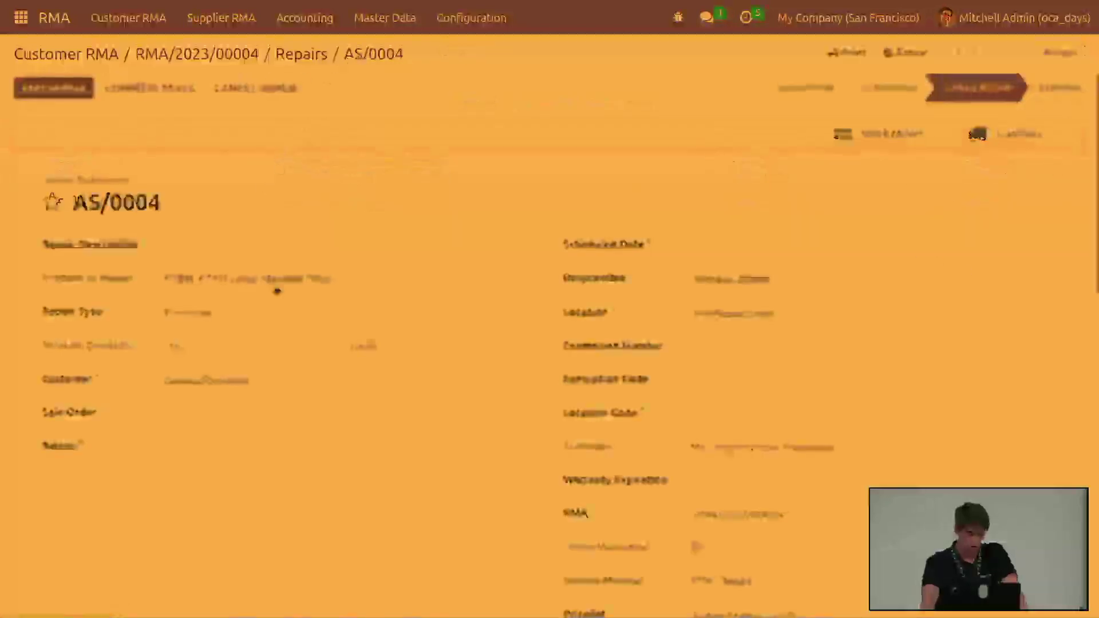
Try to end the repair with the Table Leg line as it stands.
scroll(187, 399, down, 5)
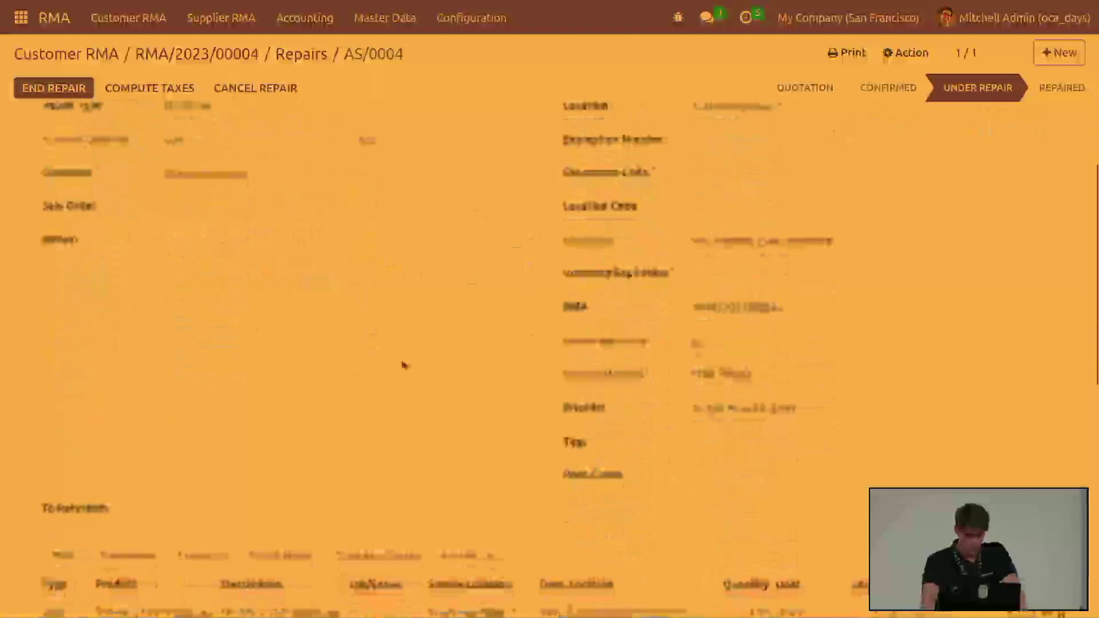
scroll(334, 353, up, 5)
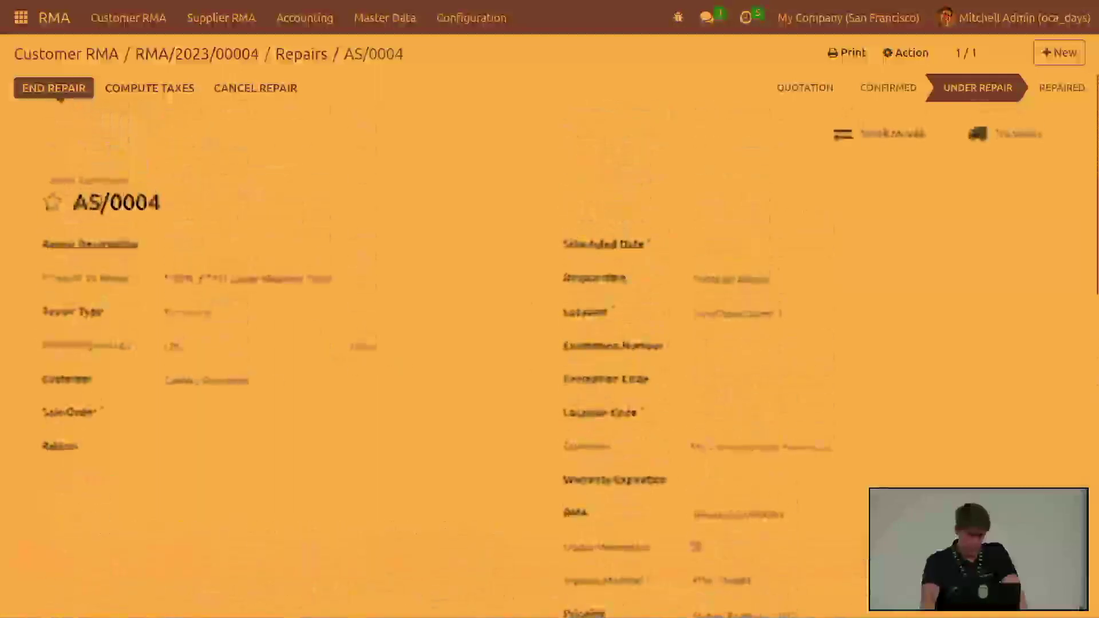
click(58, 94)
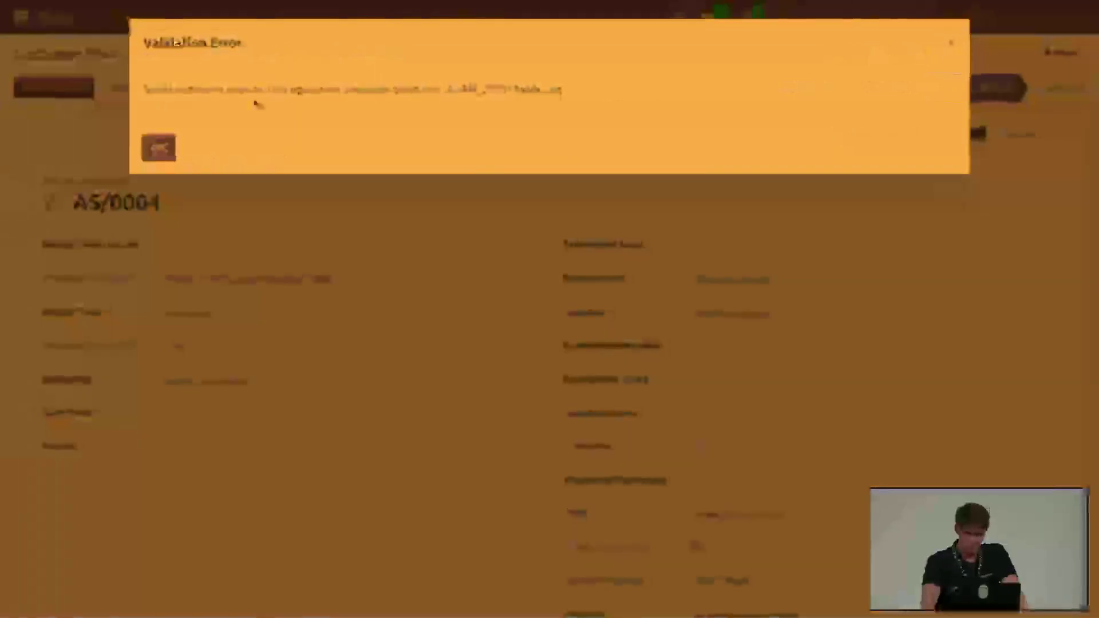
click(170, 153)
End the repair with a lot/serial number assigned to the Table Leg line, and open its stock moves.
scroll(481, 245, down, 8)
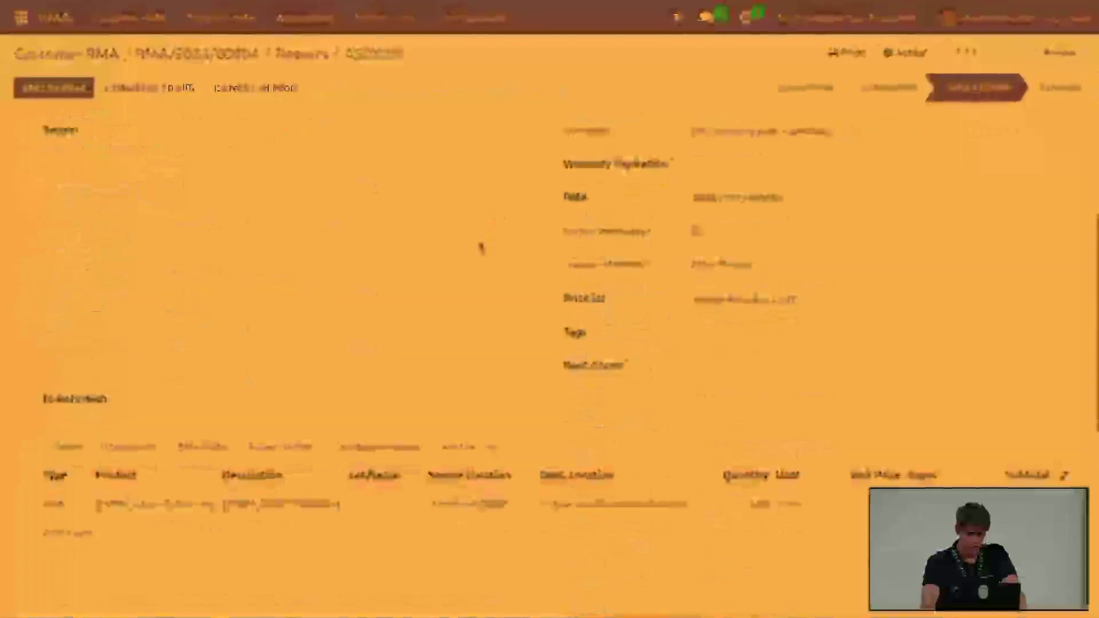
click(372, 348)
scroll(290, 249, up, 5)
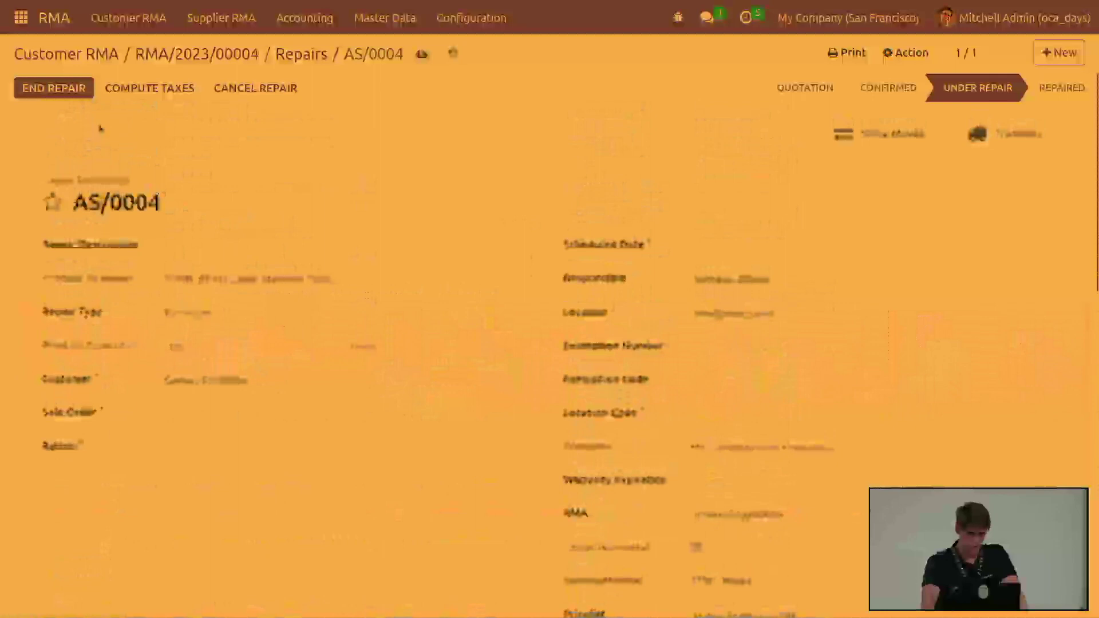
click(54, 88)
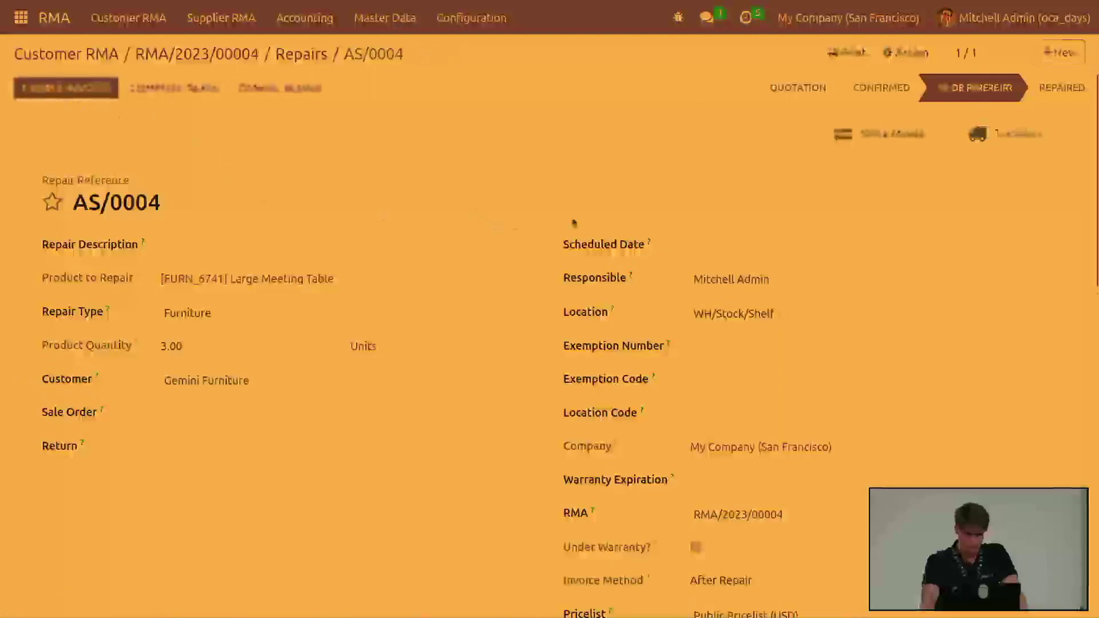
click(881, 134)
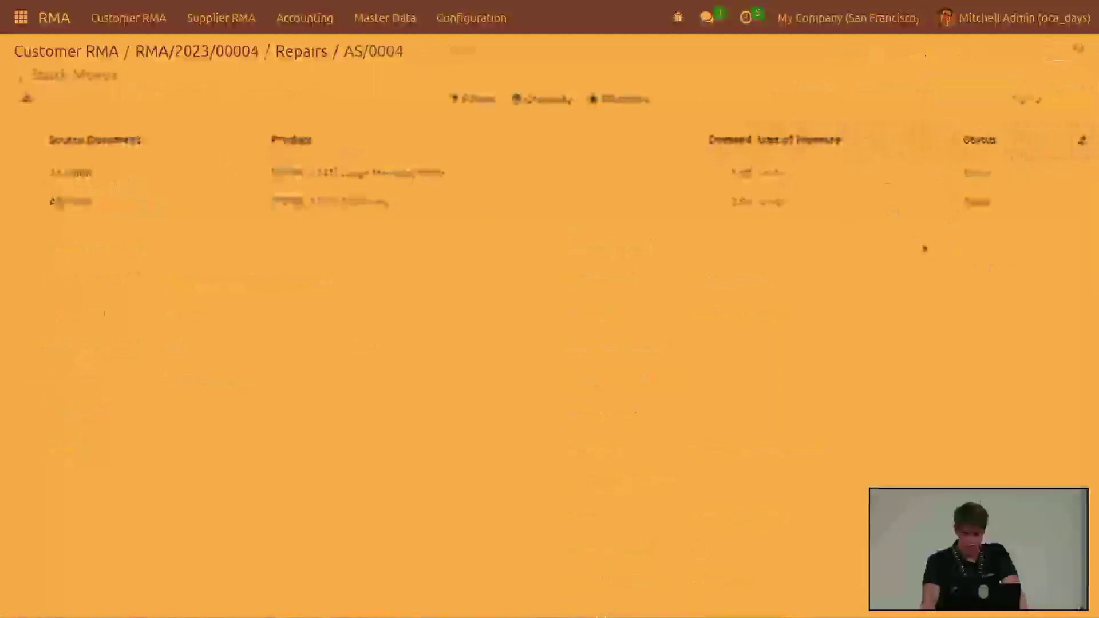
Create the invoice for the Large Meeting Table repair and review the draft invoice.
click(365, 50)
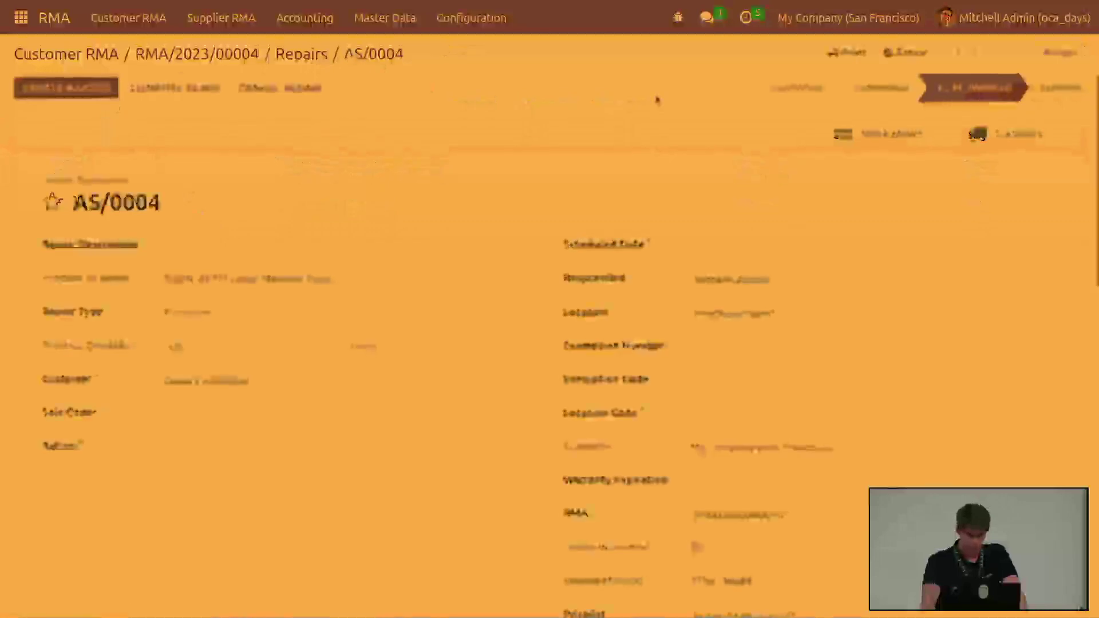
click(71, 87)
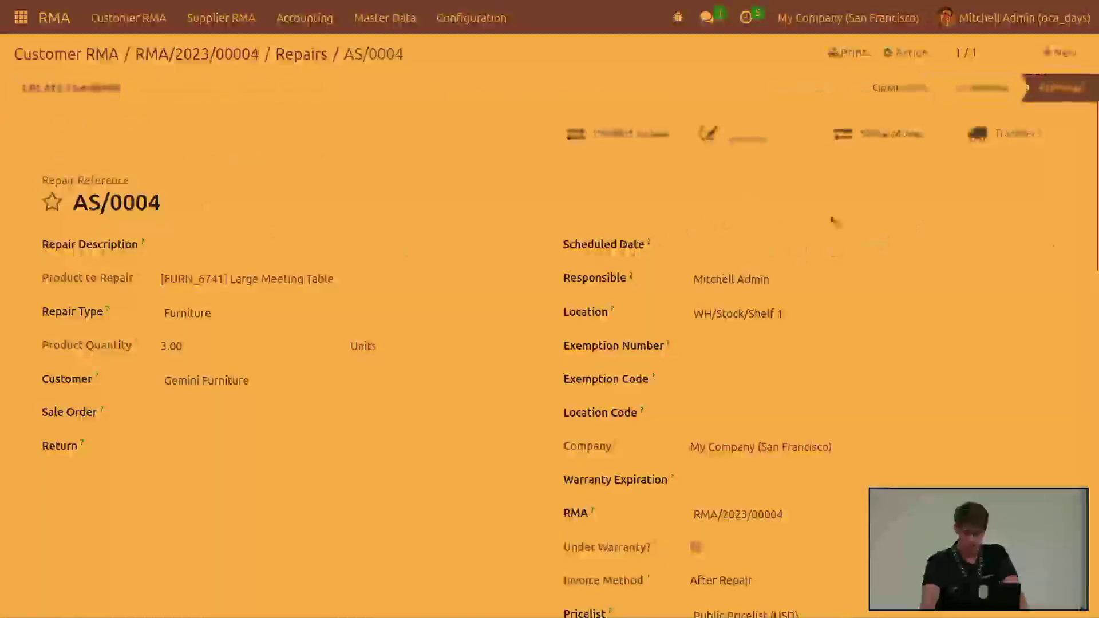
click(734, 141)
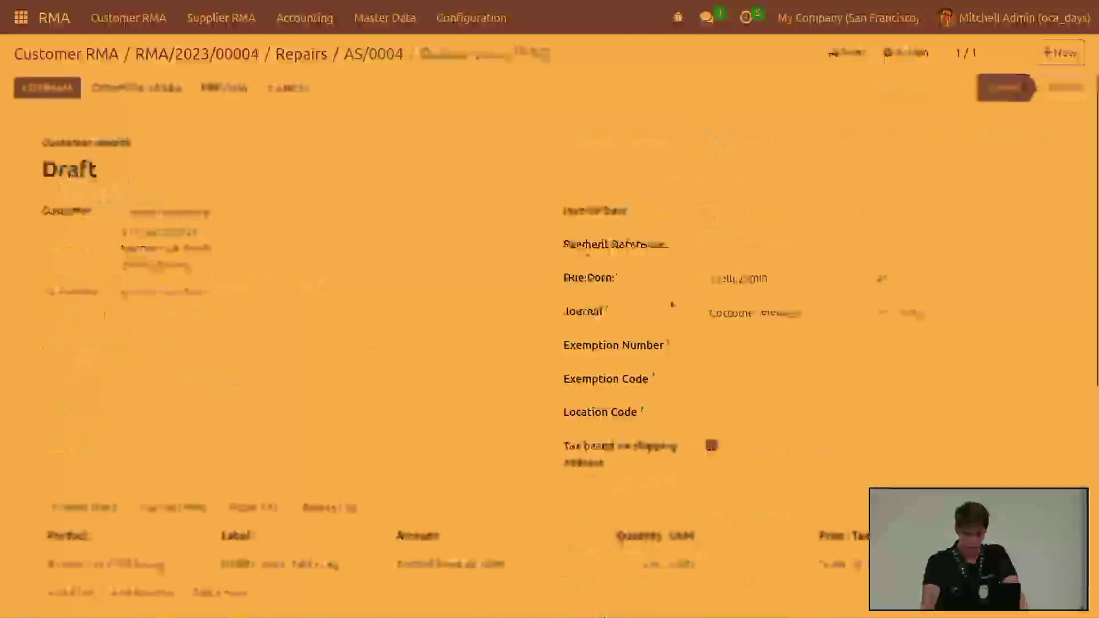
scroll(505, 307, down, 4)
scroll(505, 307, up, 4)
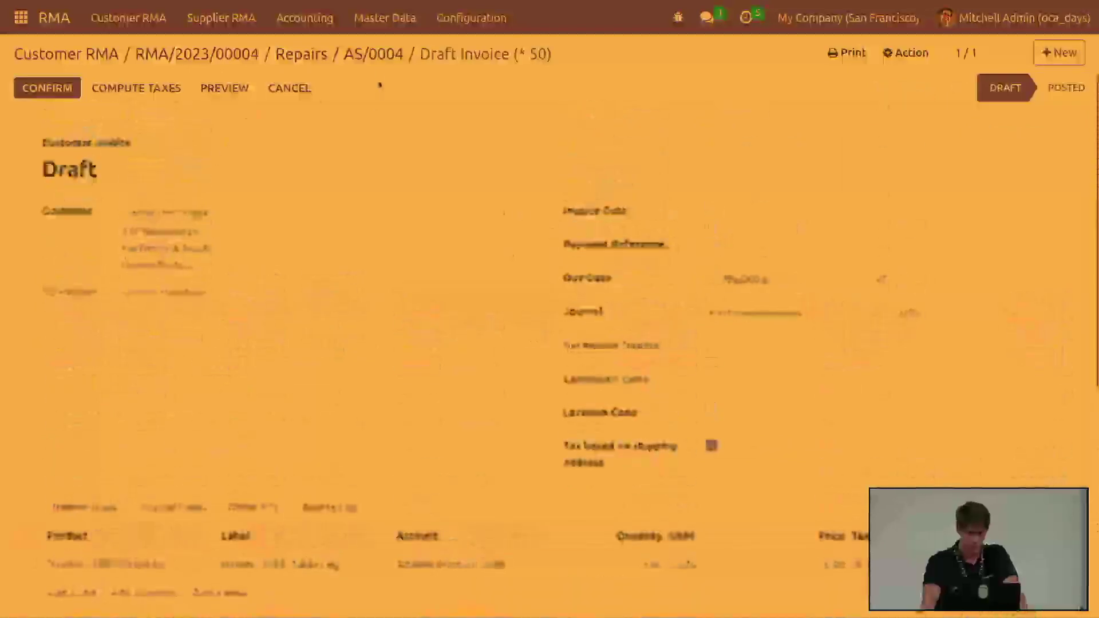
click(373, 54)
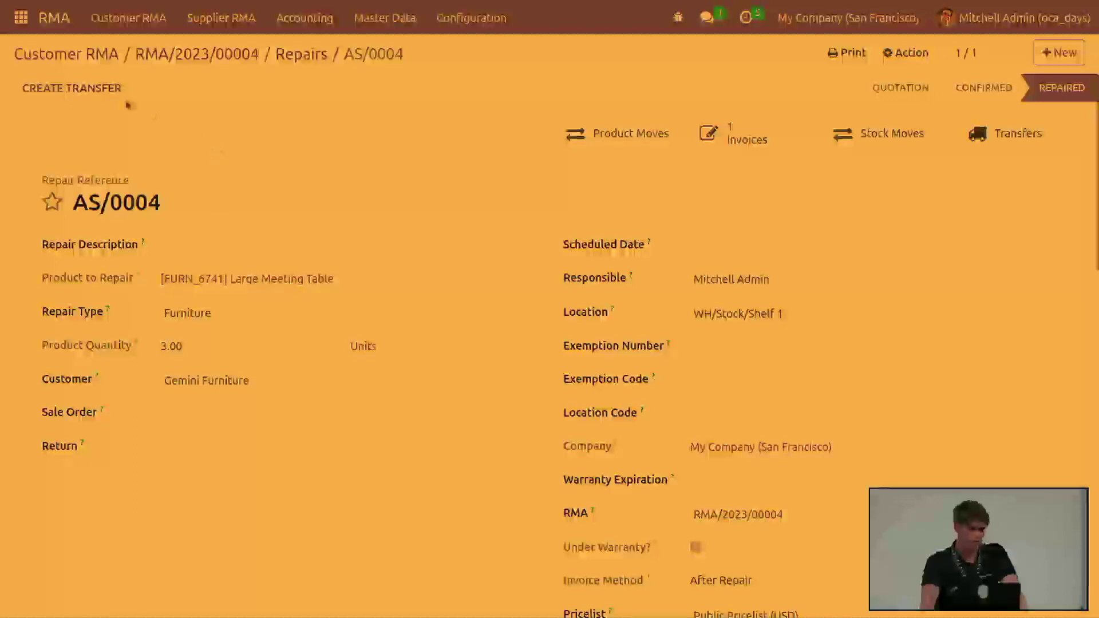
Create a transfer of the repaired Large Meeting Tables to the WH/Stock/WH RMA location.
click(106, 92)
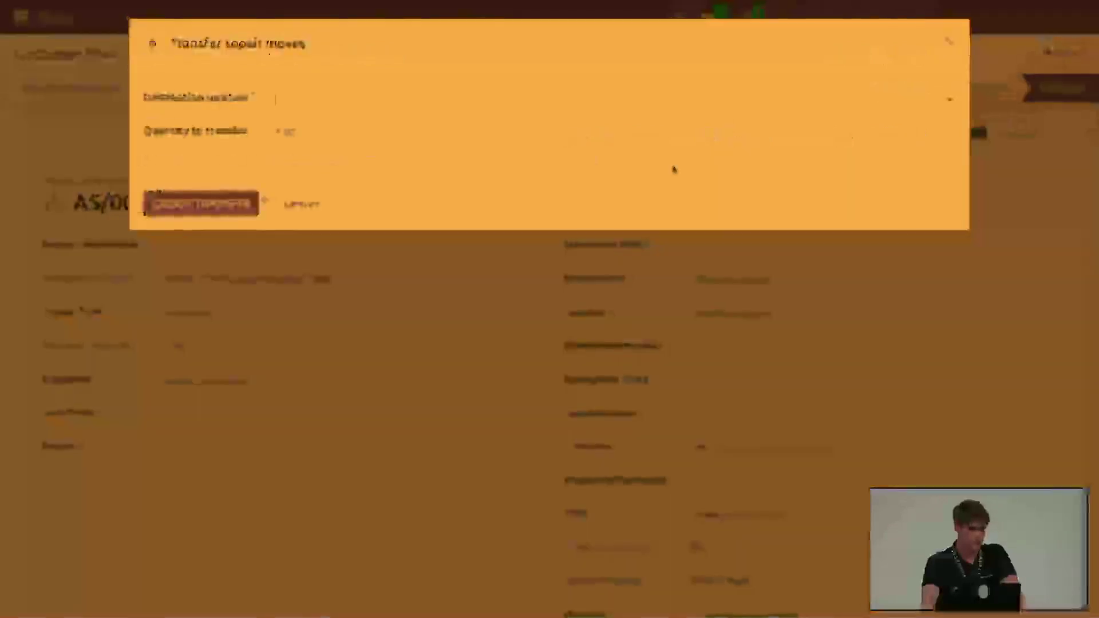
click(363, 99)
text(wh)
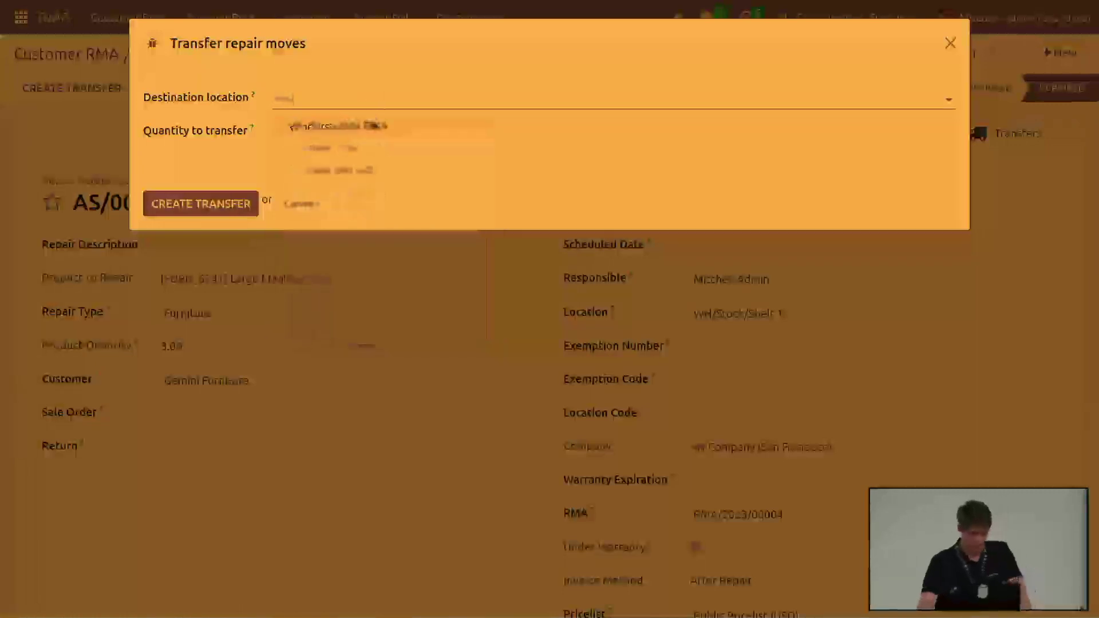
click(372, 126)
click(179, 210)
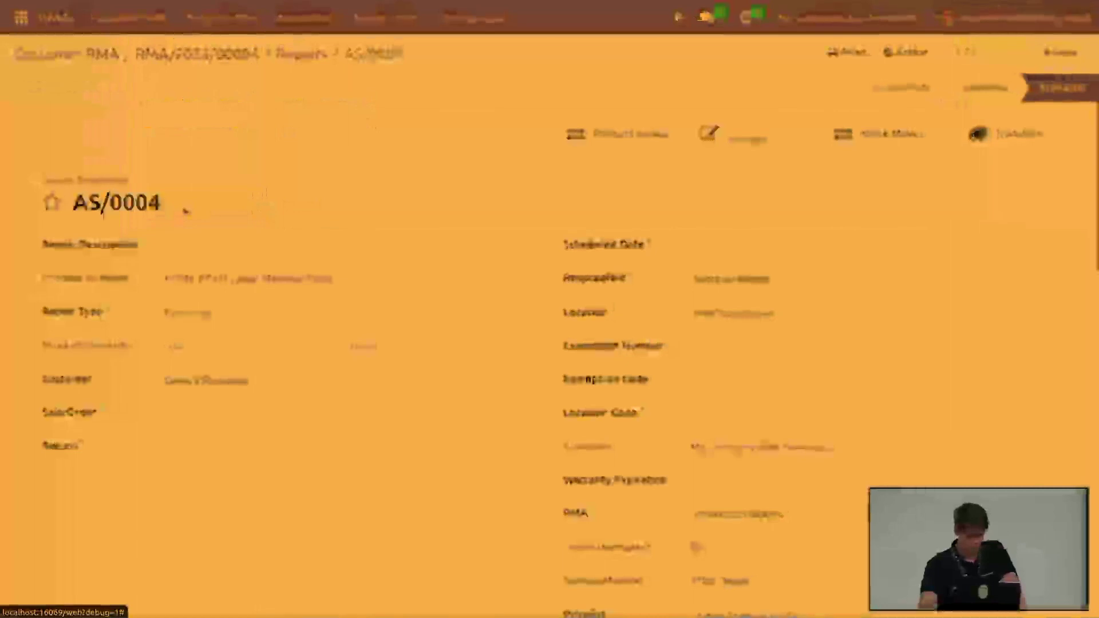
Validate the repair's internal transfer to WH/Stock/WH RMA as an immediate transfer.
scroll(752, 255, down, 3)
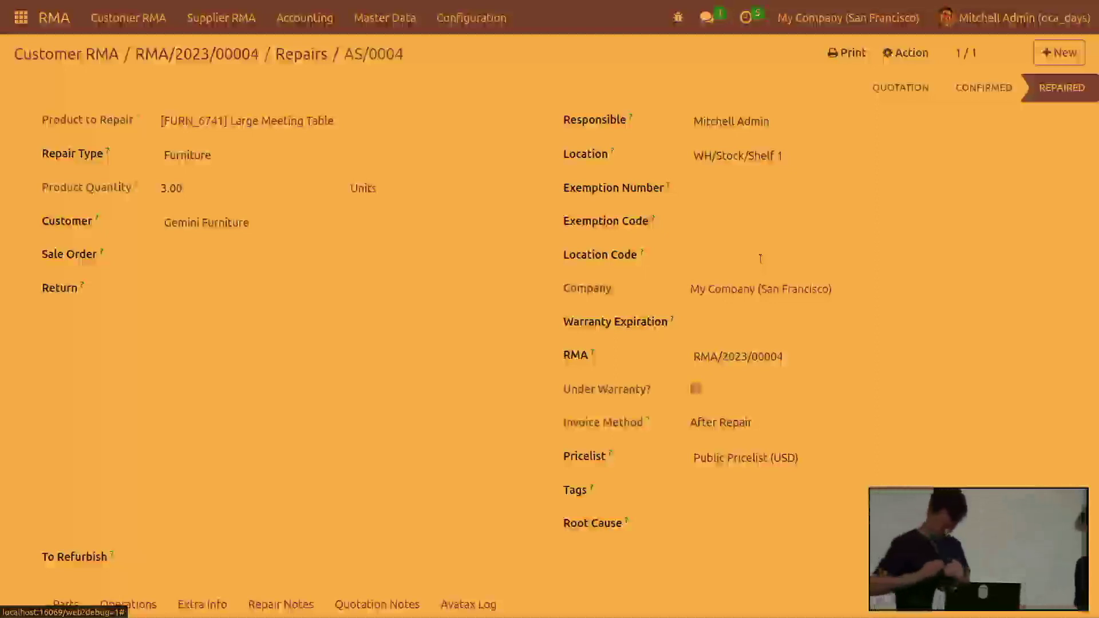
scroll(904, 315, up, 3)
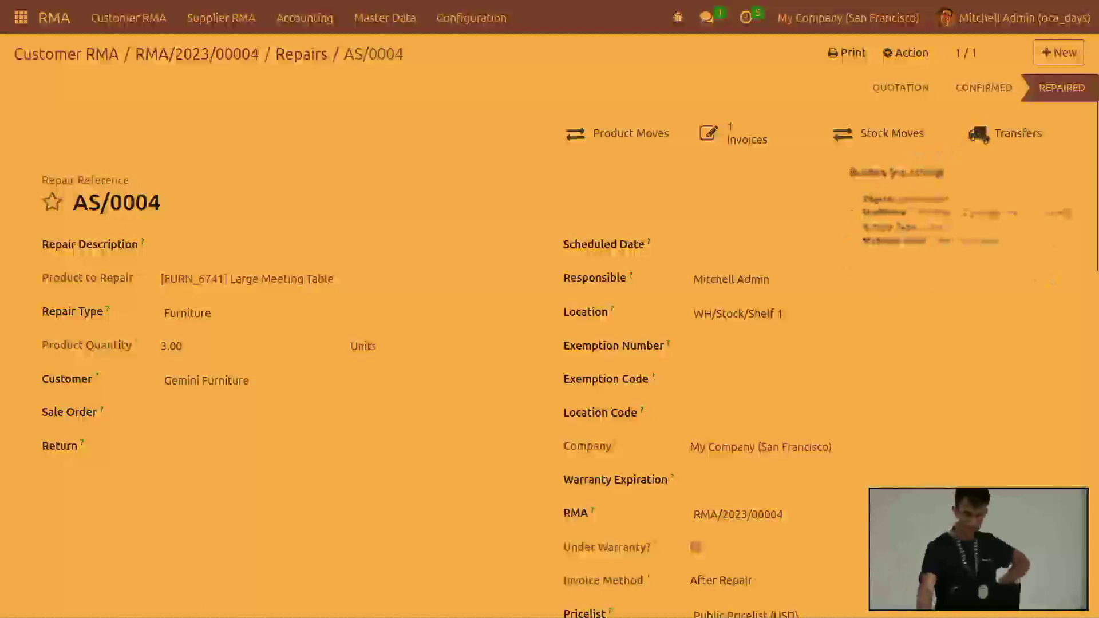
click(1004, 133)
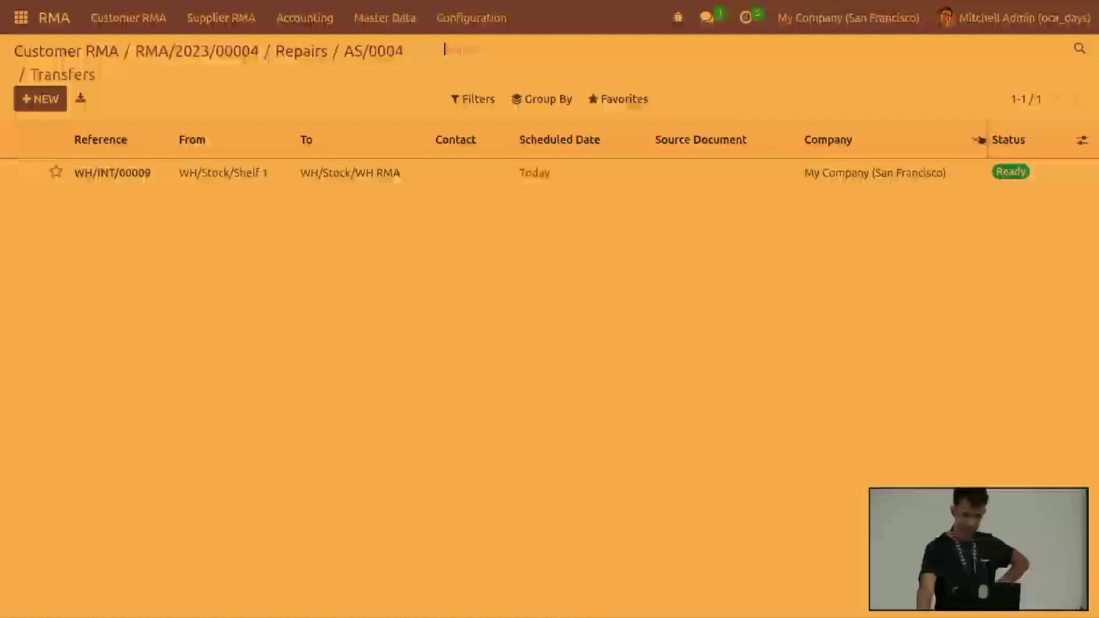
click(446, 185)
click(48, 87)
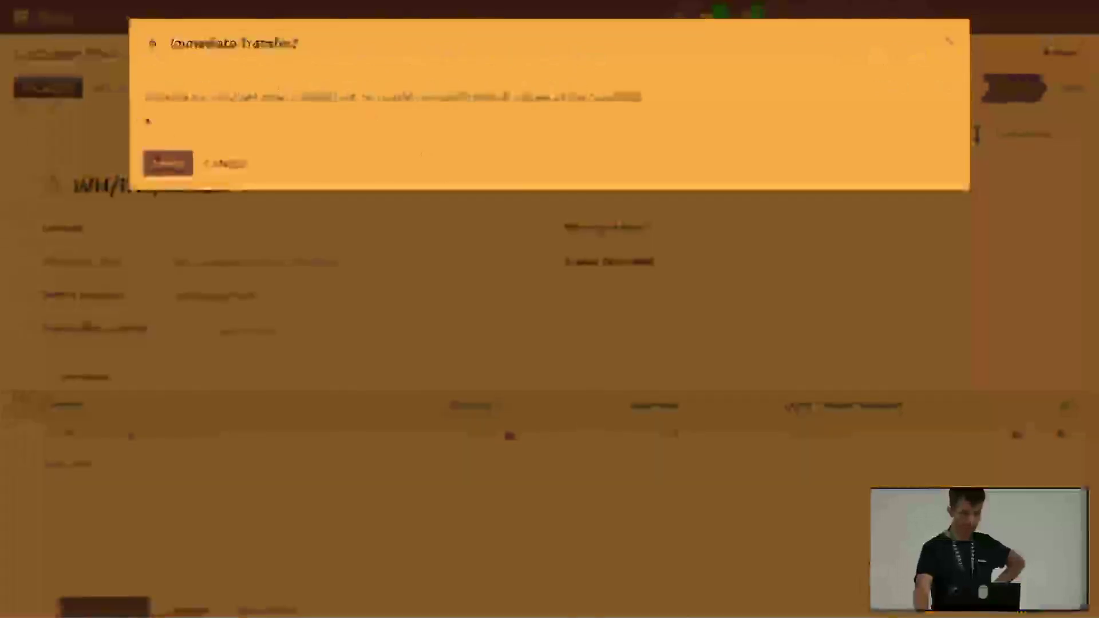
click(181, 168)
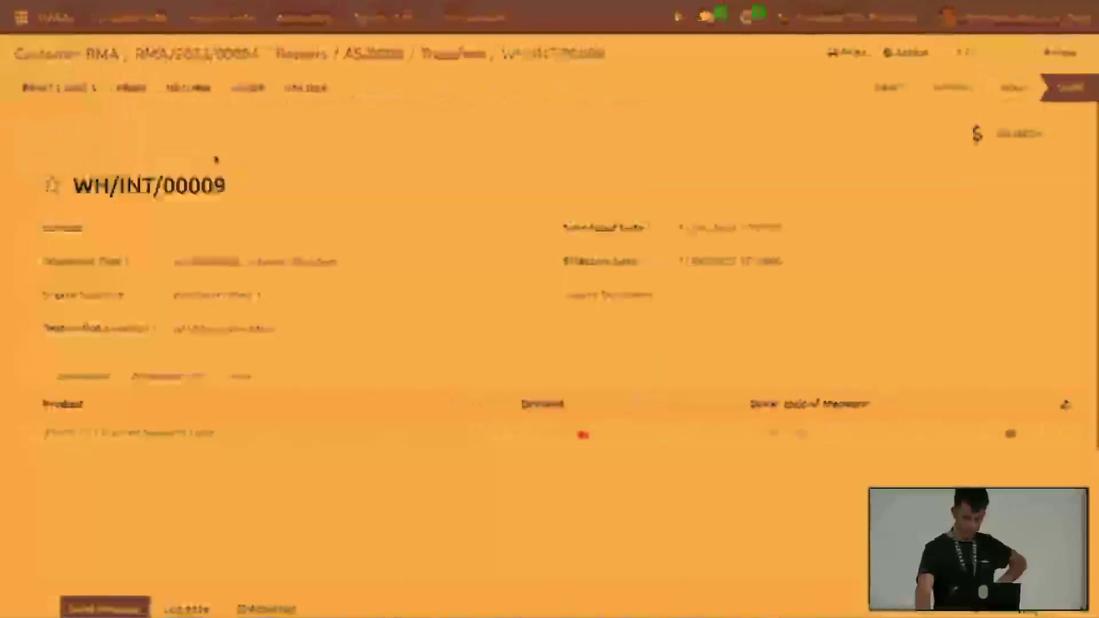
Go back from the transfer to the RMA and inspect its linked repair transfer.
click(367, 55)
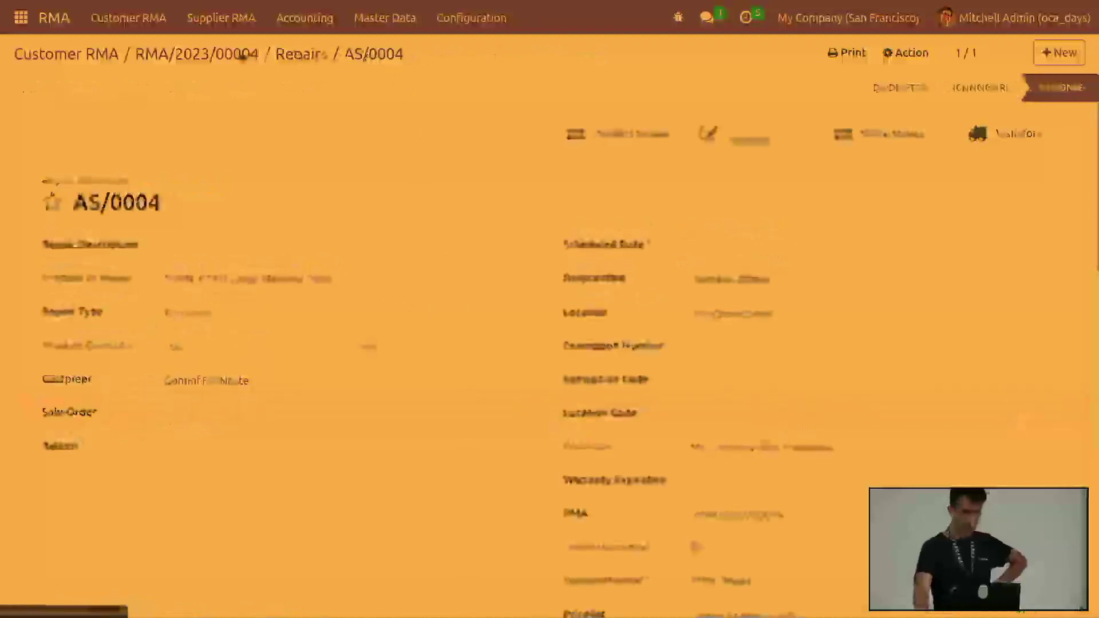
click(240, 54)
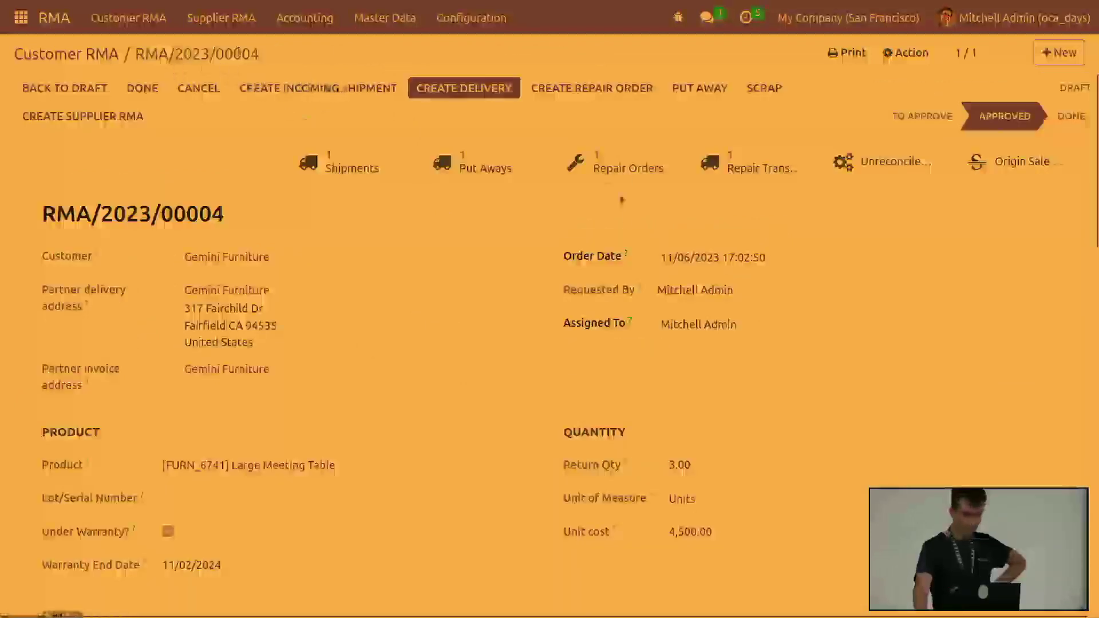
click(744, 167)
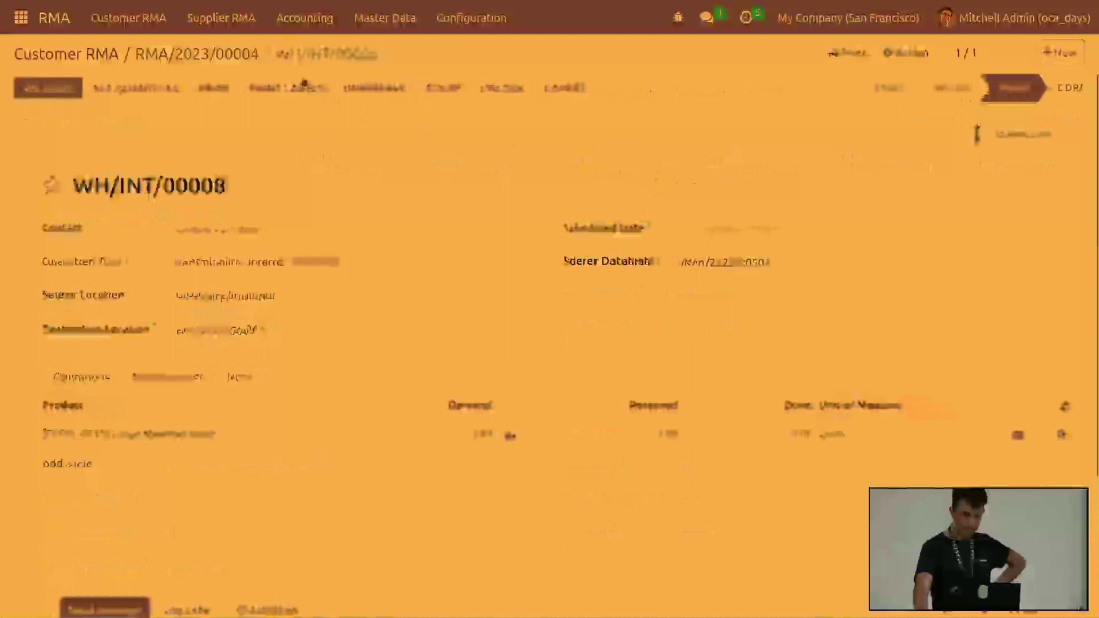
click(244, 55)
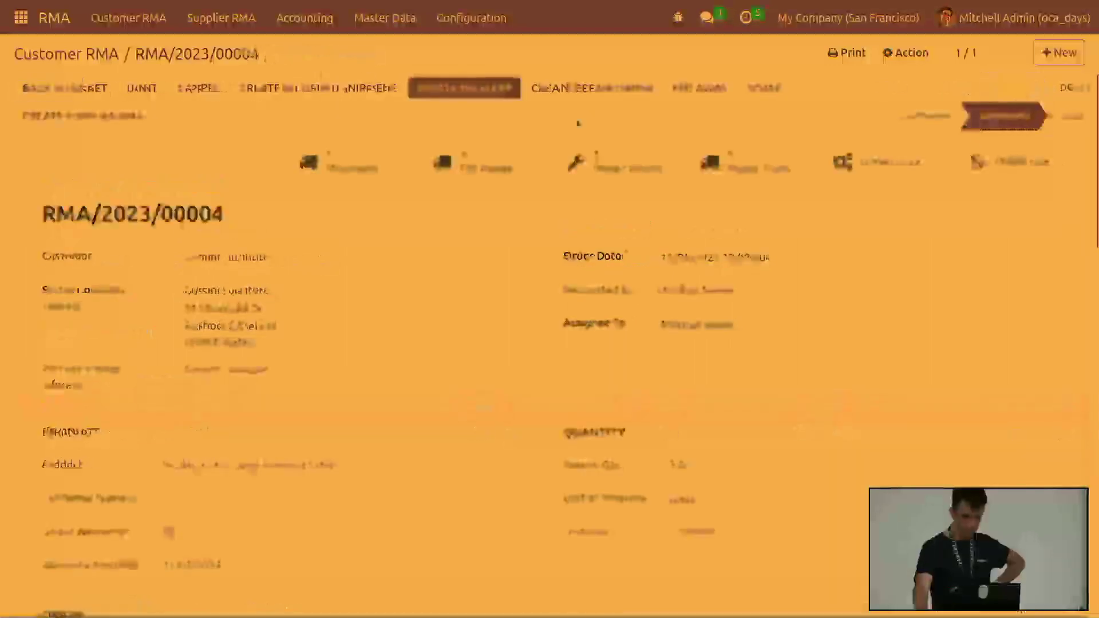
Inspect the RMA's repair order, including its parts lines, and open the RMA linked to it.
click(635, 174)
scroll(258, 370, down, 3)
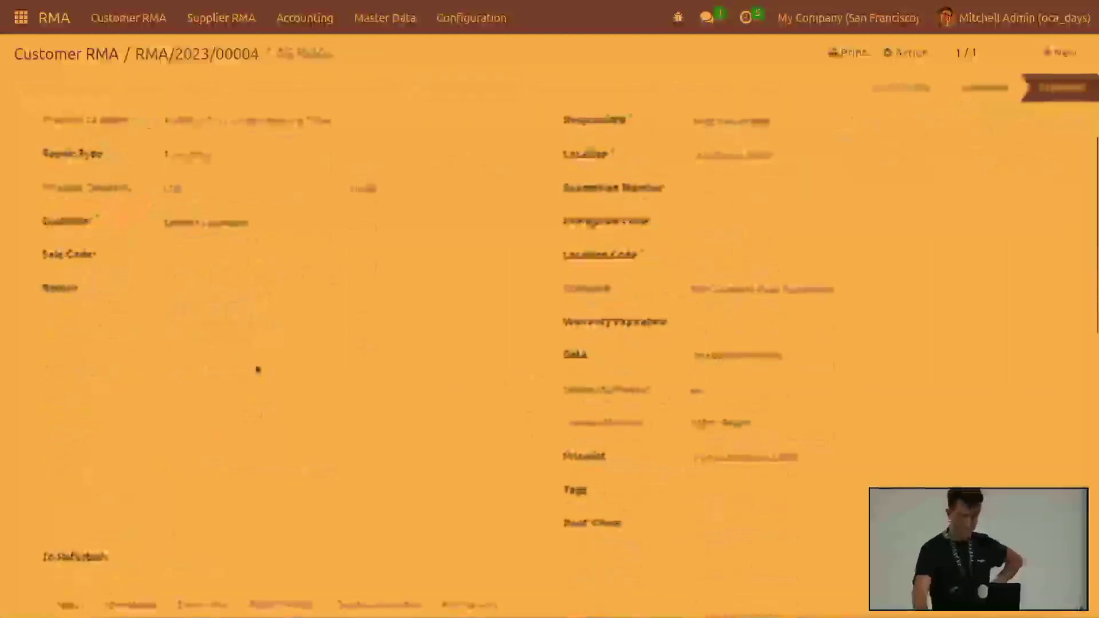
scroll(255, 366, down, 5)
scroll(1050, 380, up, 3)
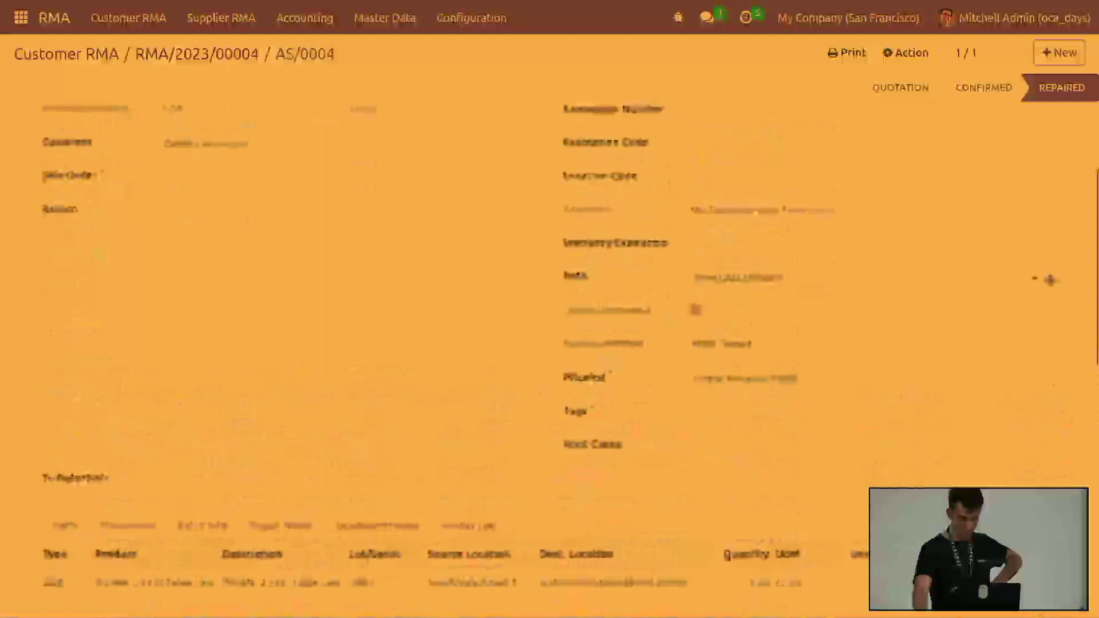
click(1052, 283)
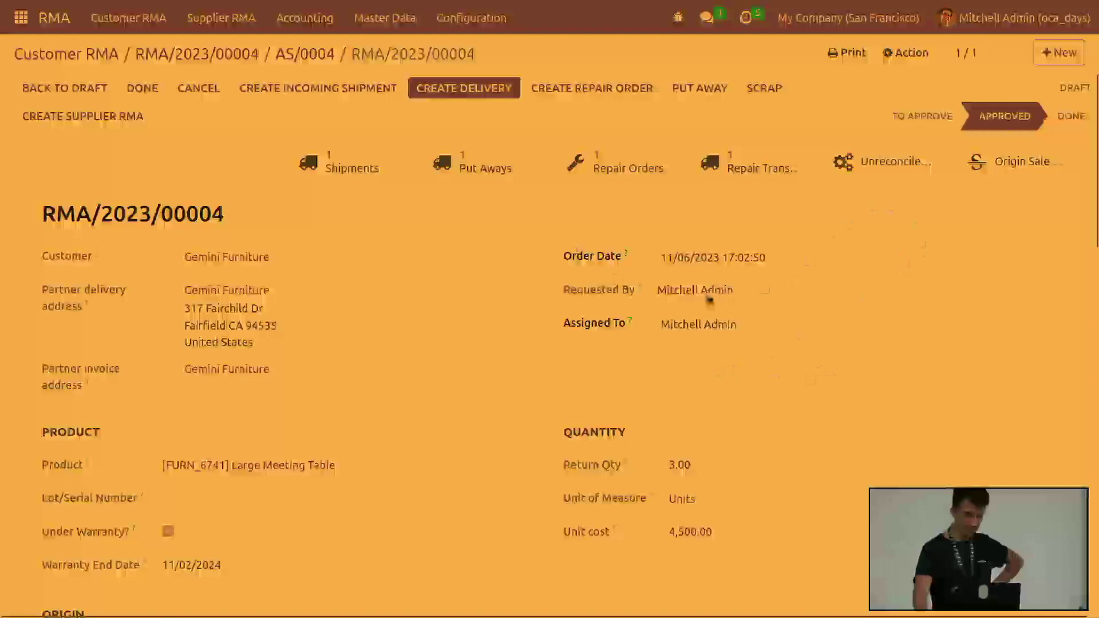
scroll(405, 269, down, 2)
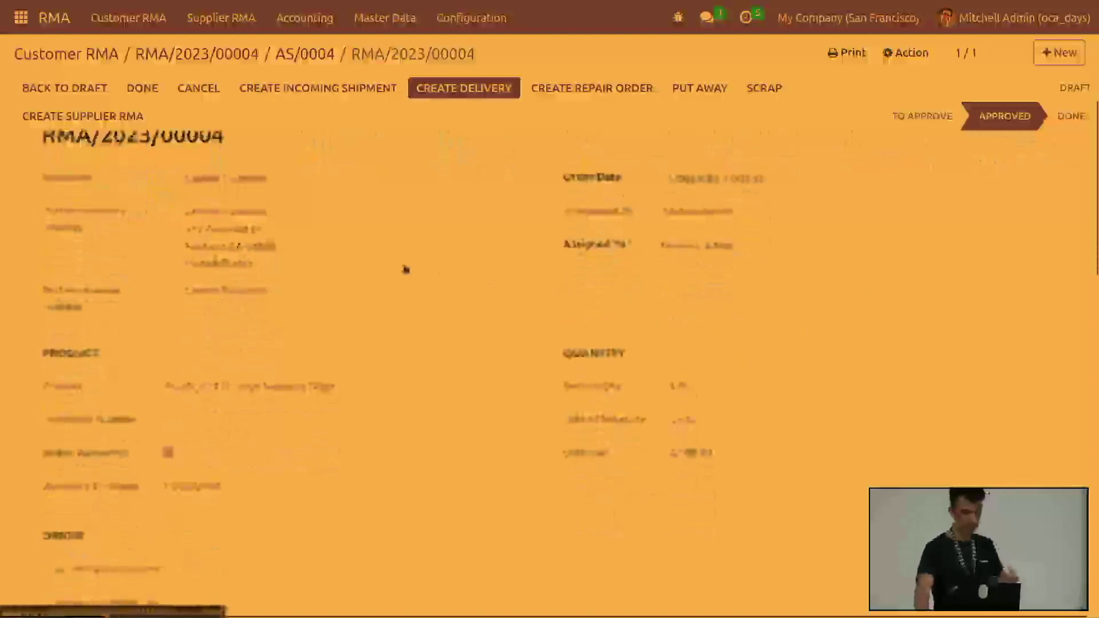
scroll(401, 273, up, 2)
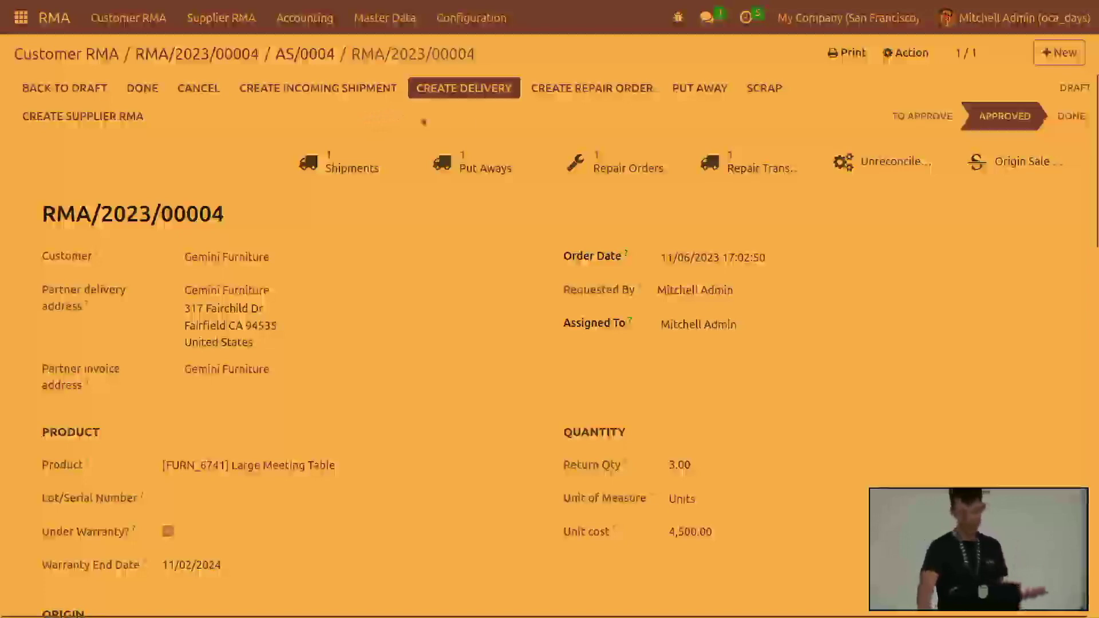
Create the customer delivery for the Large Meeting Tables on the RMA and validate it as an immediate transfer.
click(475, 92)
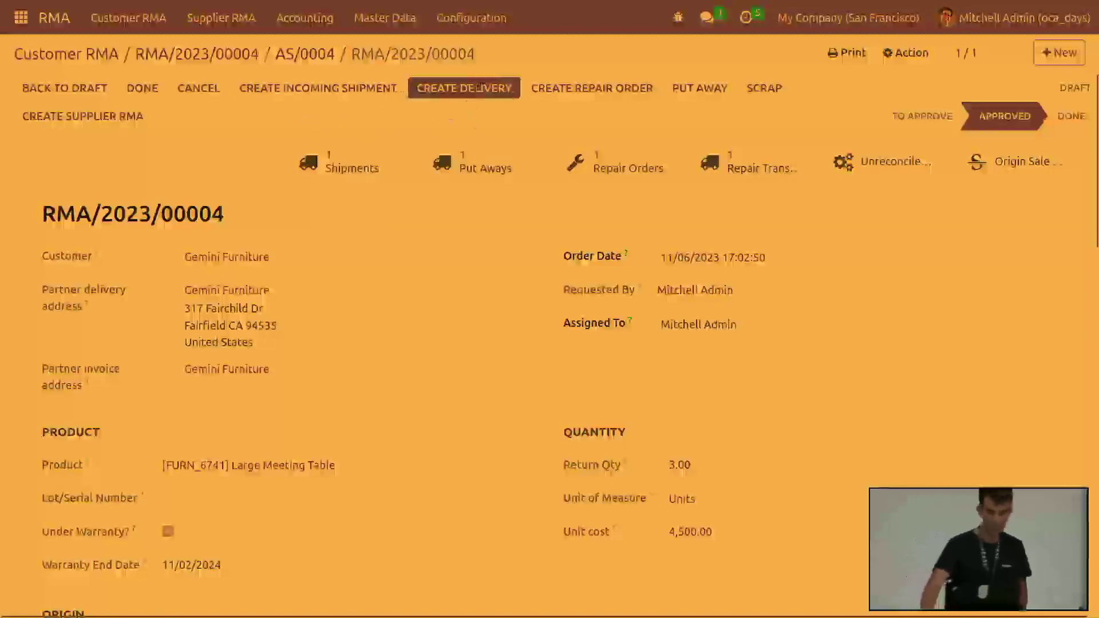
click(416, 88)
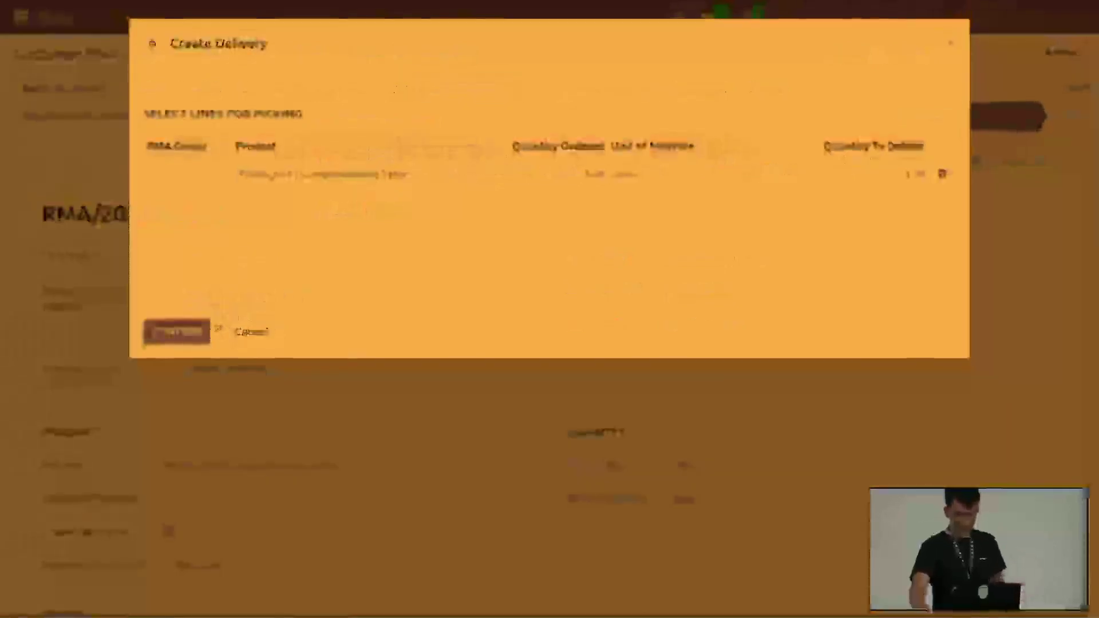
click(197, 330)
click(48, 88)
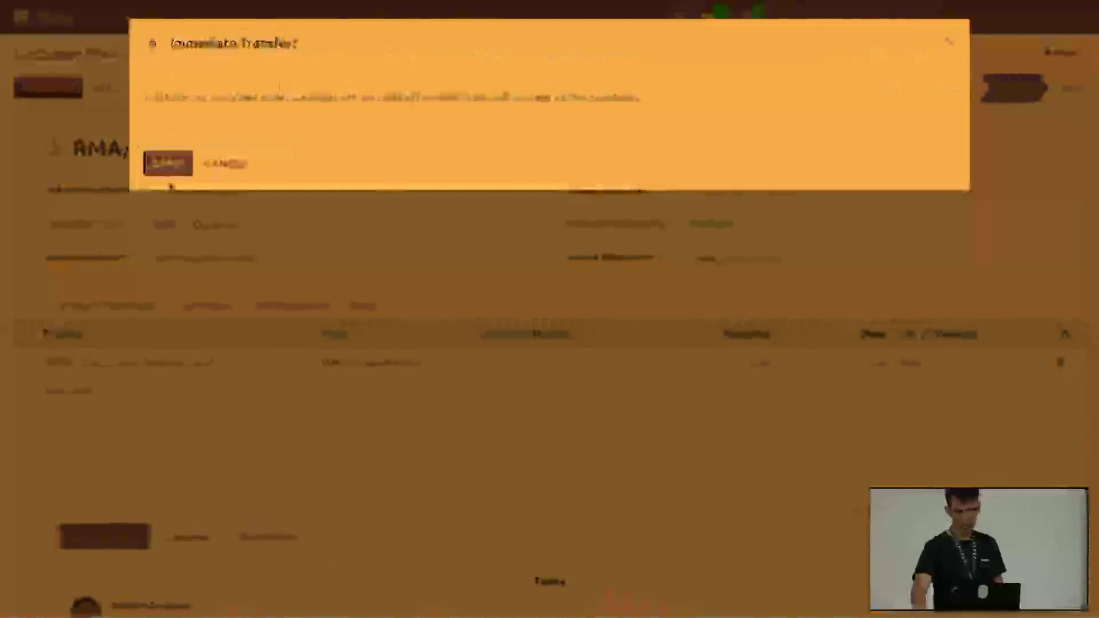
click(170, 169)
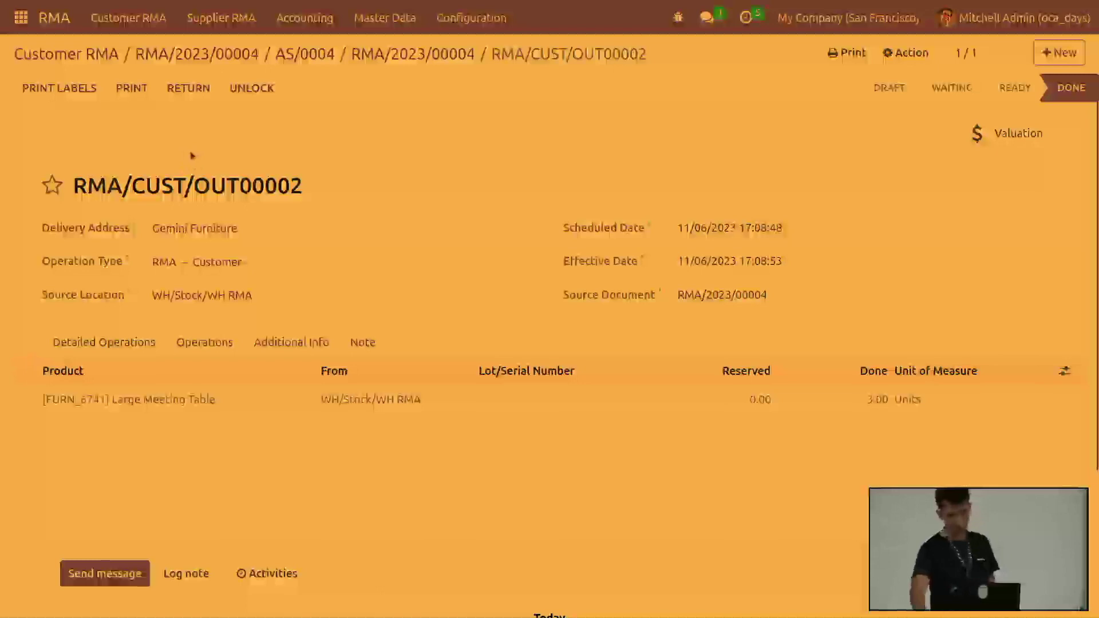
Review the delivered RMA's product, origin and operation details, and open the repaired RMA dated 11/03/2023 from the customer RMA list.
click(201, 57)
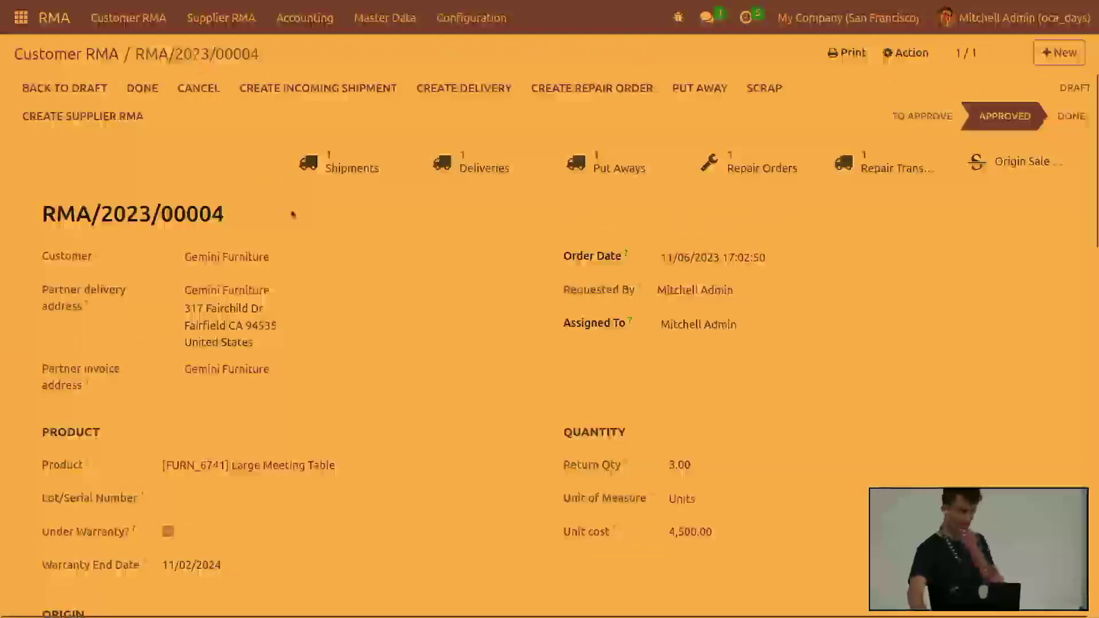
scroll(300, 229, down, 4)
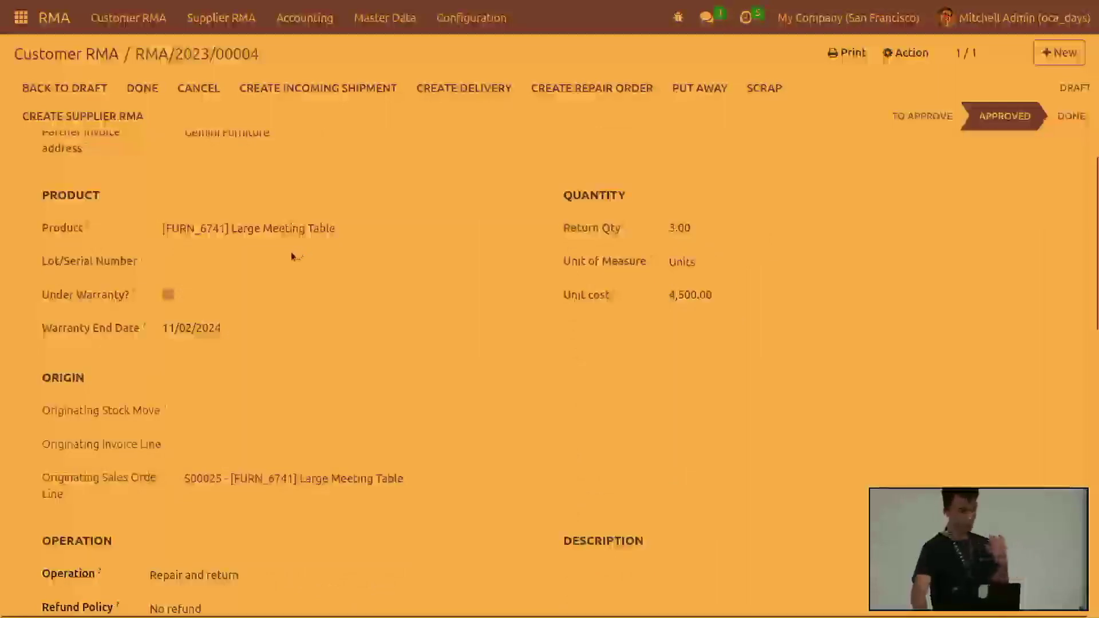
scroll(292, 256, up, 4)
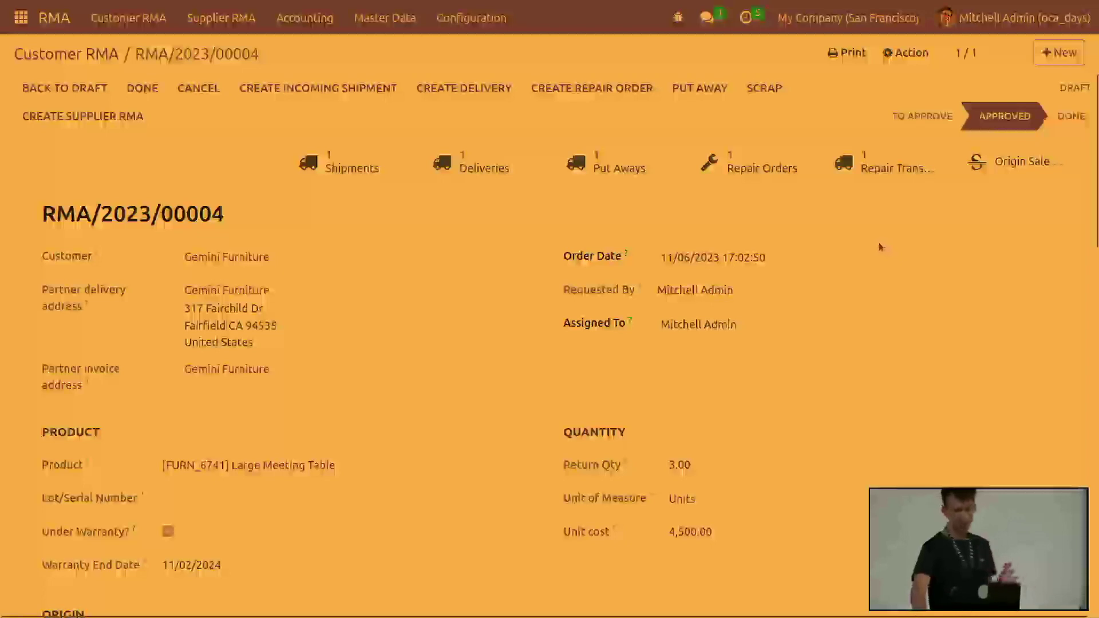
click(73, 54)
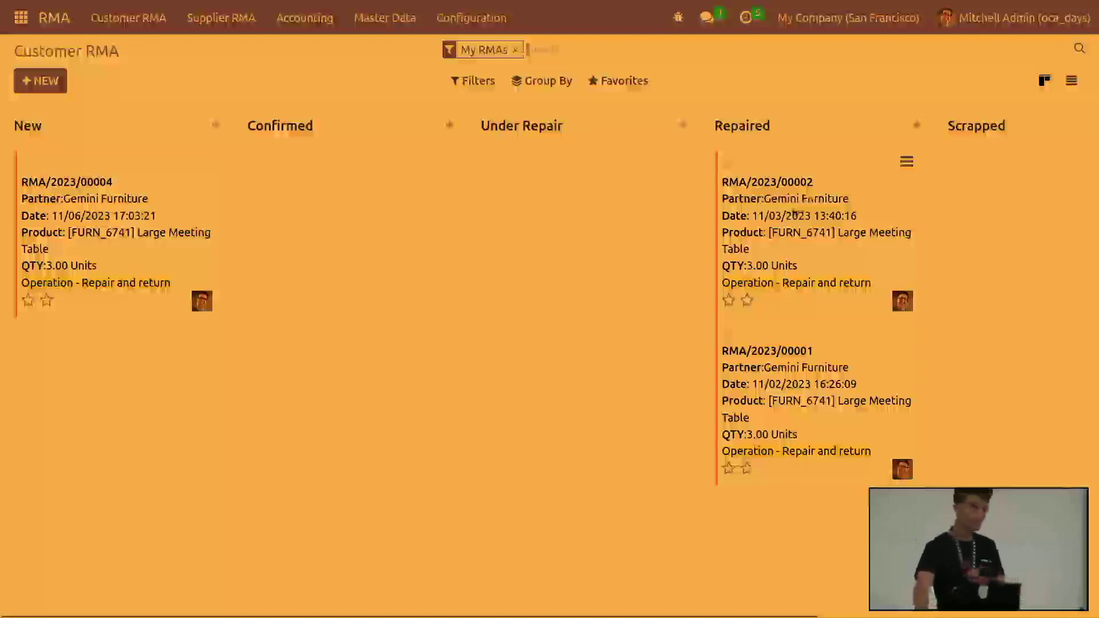
click(794, 212)
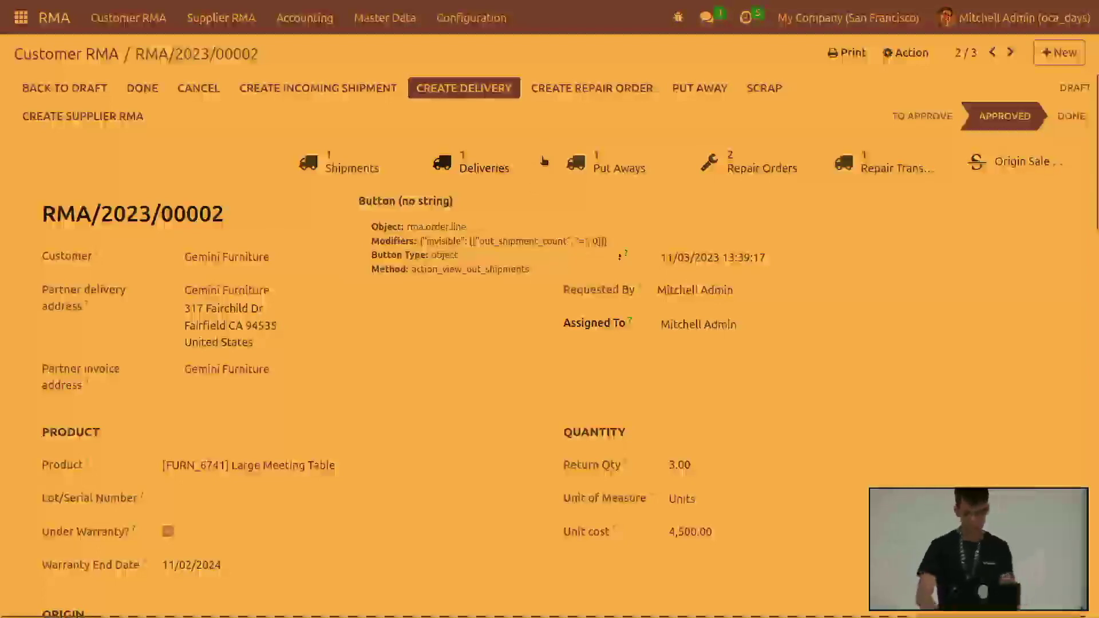
key(alt+Tab)
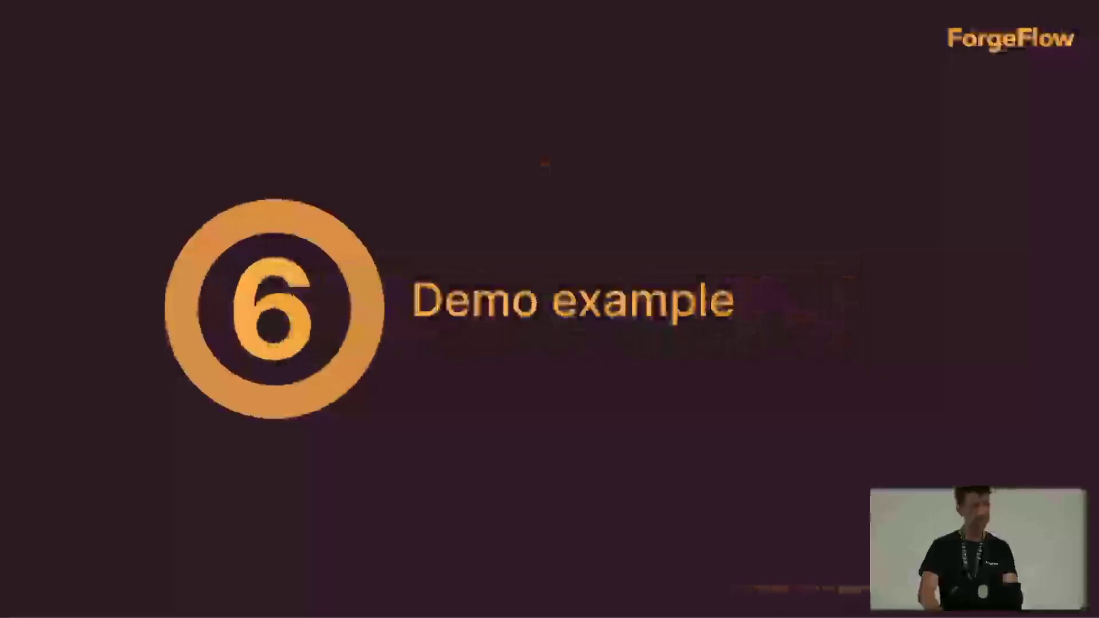
key(Right)
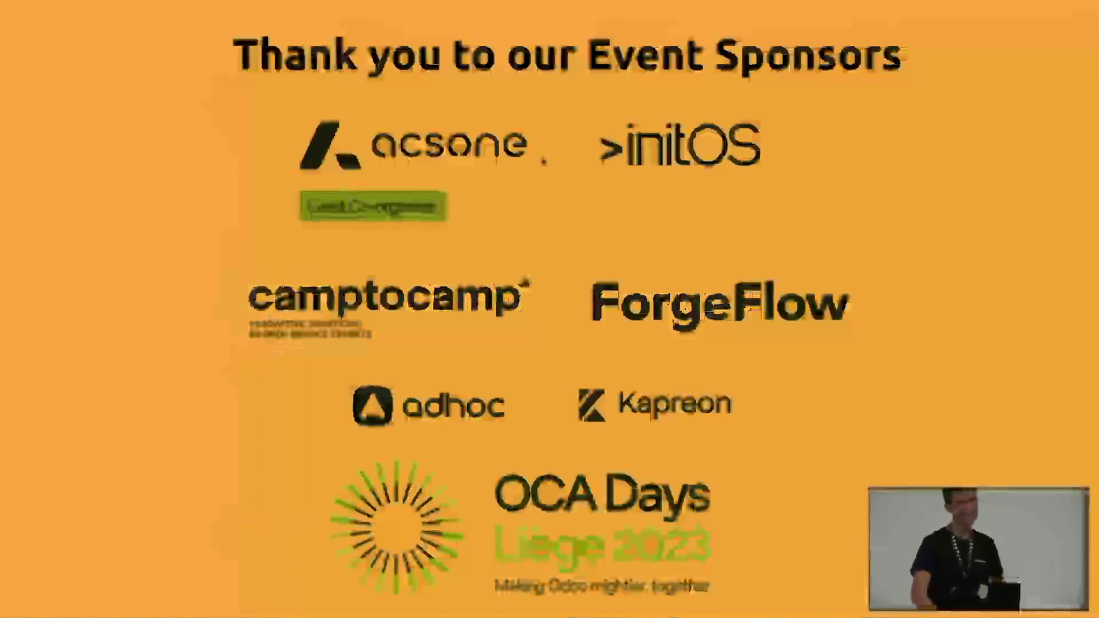